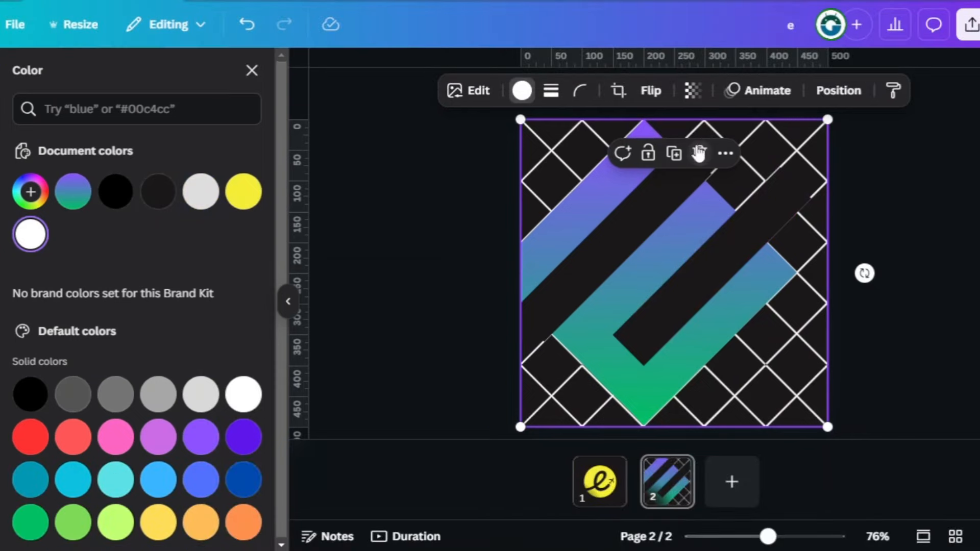
# - Delete the white grid overlay, and shrink the remaining logo shapes as one group centred on the page
pyautogui.click(699, 153)
pyautogui.moveTo(435, 100); pyautogui.dragTo(805, 441)
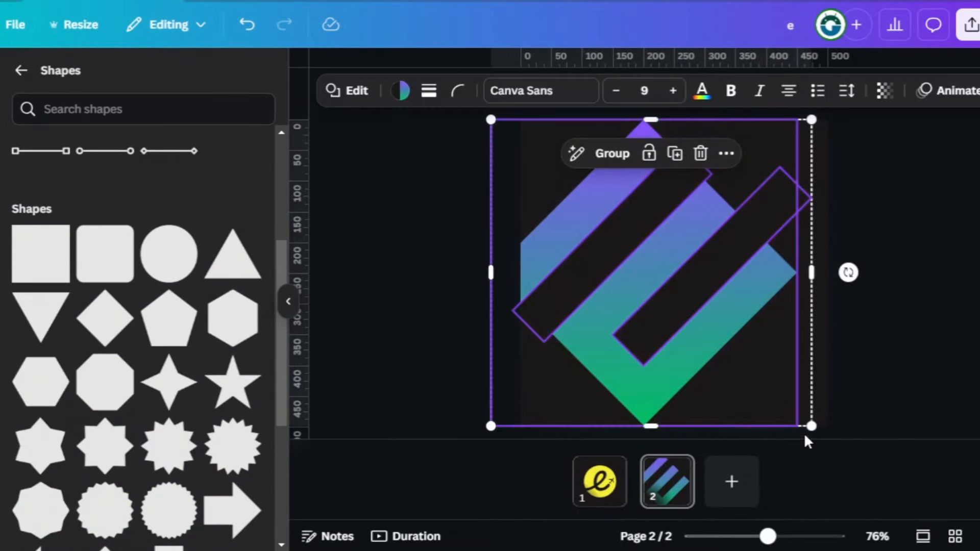
pyautogui.click(613, 153)
pyautogui.moveTo(492, 118); pyautogui.dragTo(603, 225)
pyautogui.moveTo(686, 308); pyautogui.dragTo(656, 253)
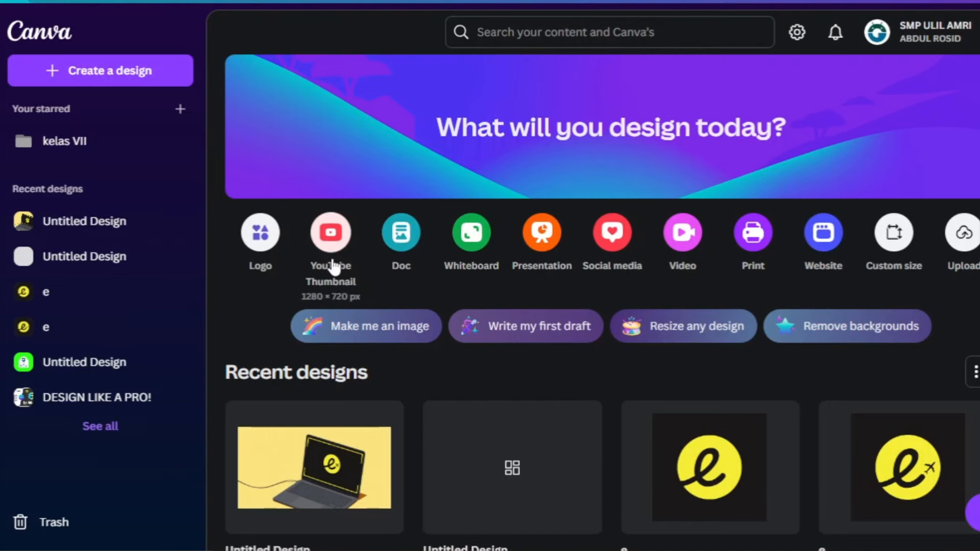
# - Create a new 500 × 500 px logo design and set its background colour to #1B1818
pyautogui.click(131, 70)
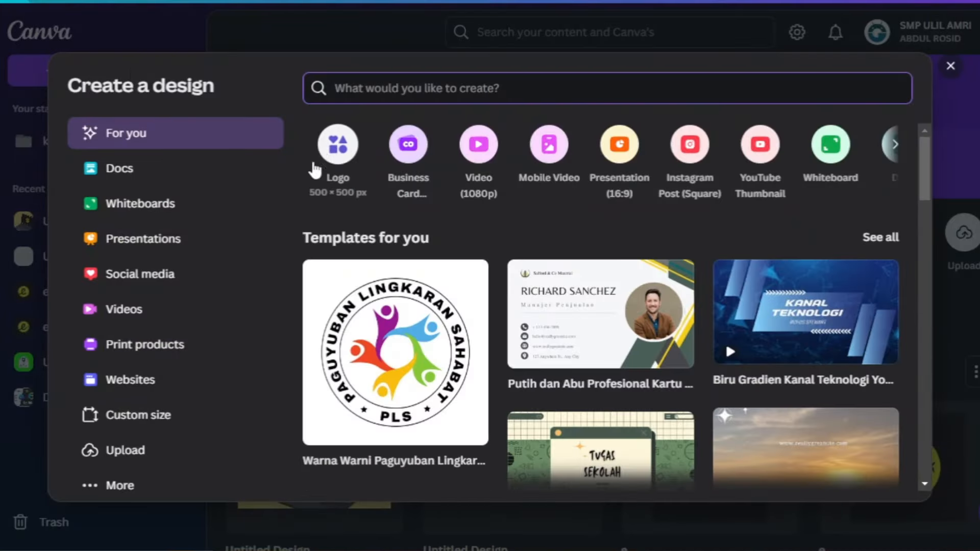
pyautogui.click(338, 153)
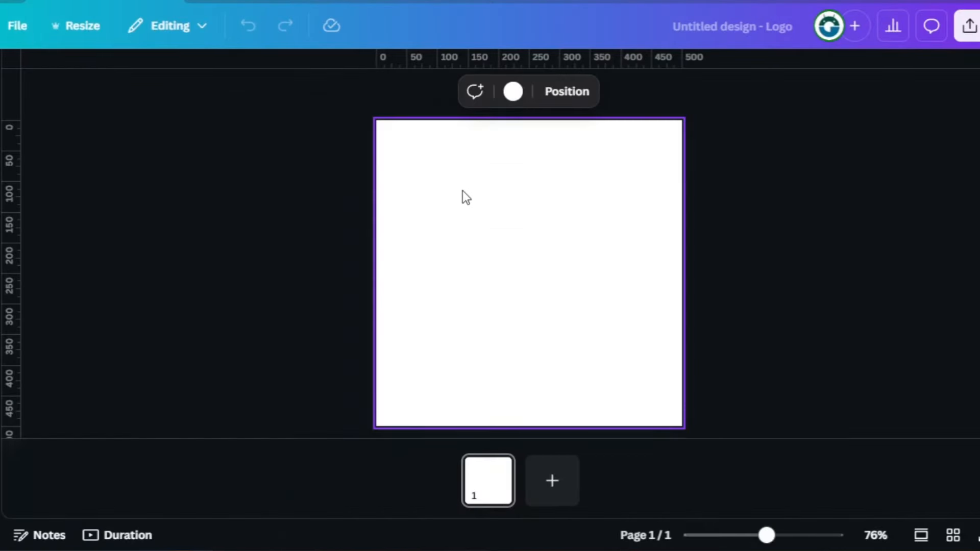
pyautogui.click(513, 92)
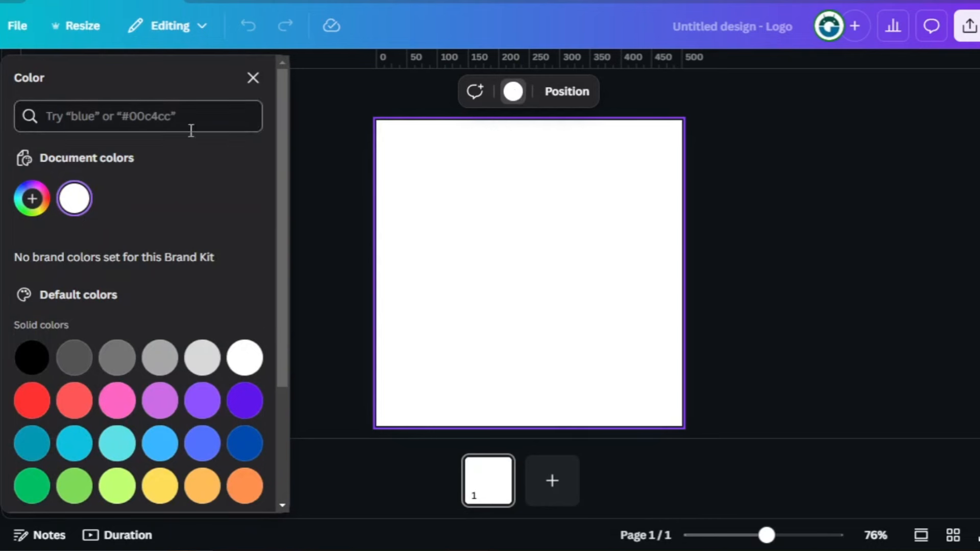
pyautogui.click(32, 199)
pyautogui.click(110, 393)
pyautogui.write('#1')
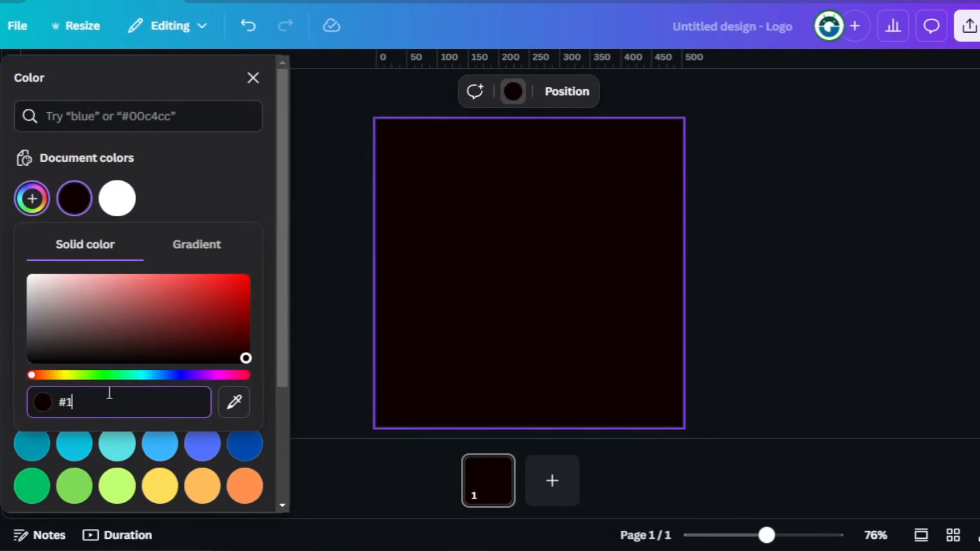
pyautogui.write('81818')
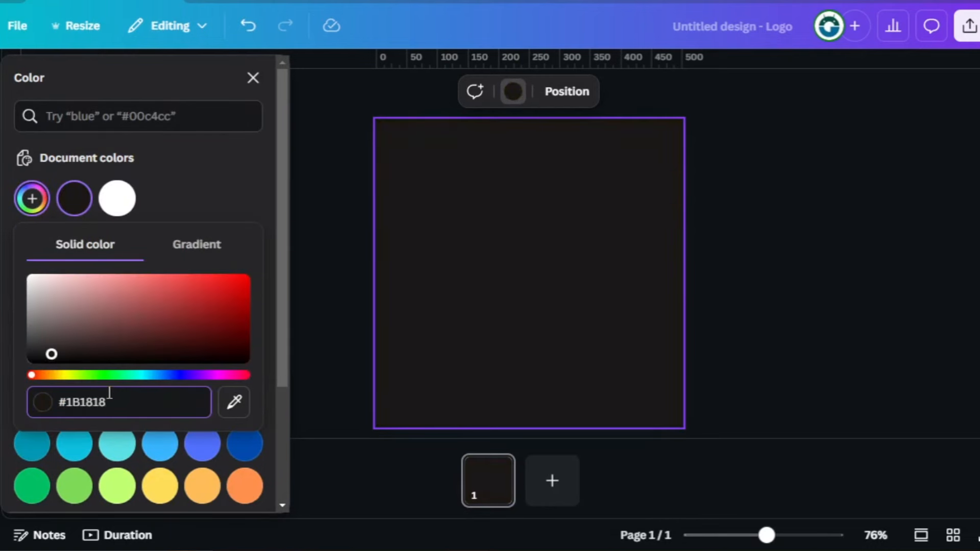
pyautogui.press('Return')
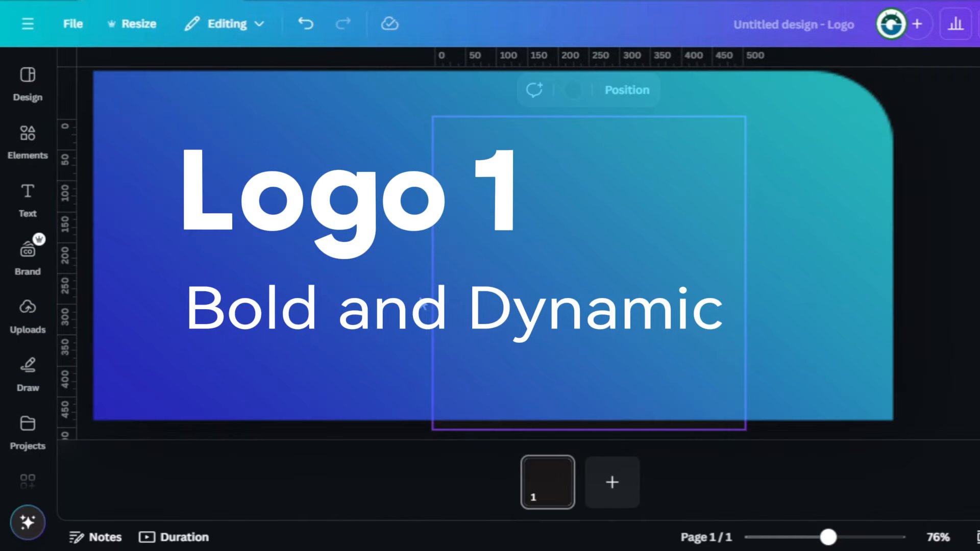
# - Add a circle shape and enlarge it to about three fifths of the page width, centred on the page
pyautogui.click(40, 136)
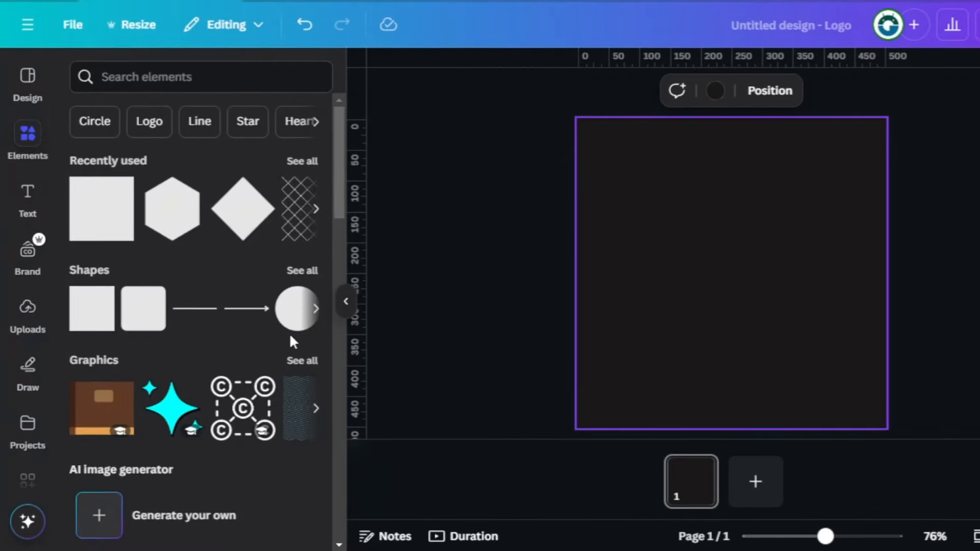
pyautogui.click(298, 326)
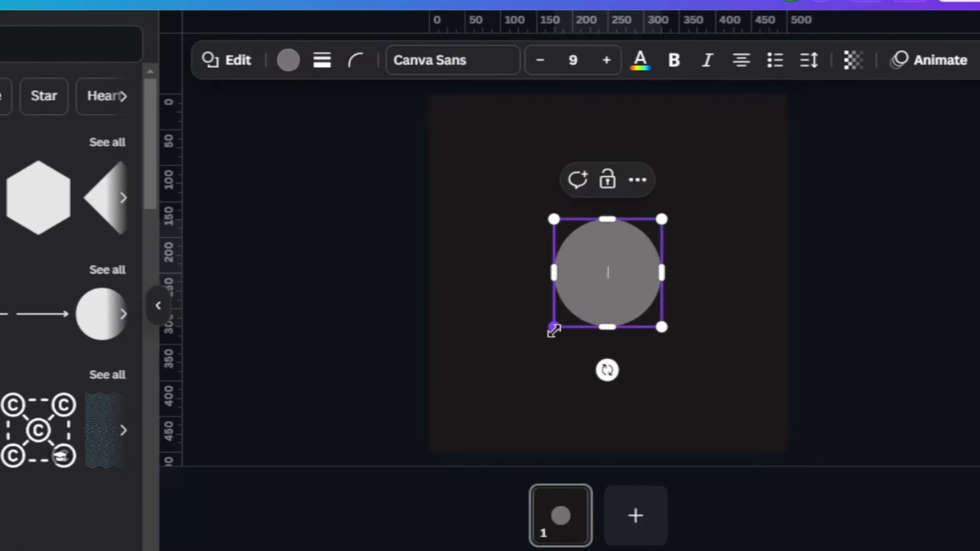
pyautogui.moveTo(684, 321); pyautogui.dragTo(653, 377)
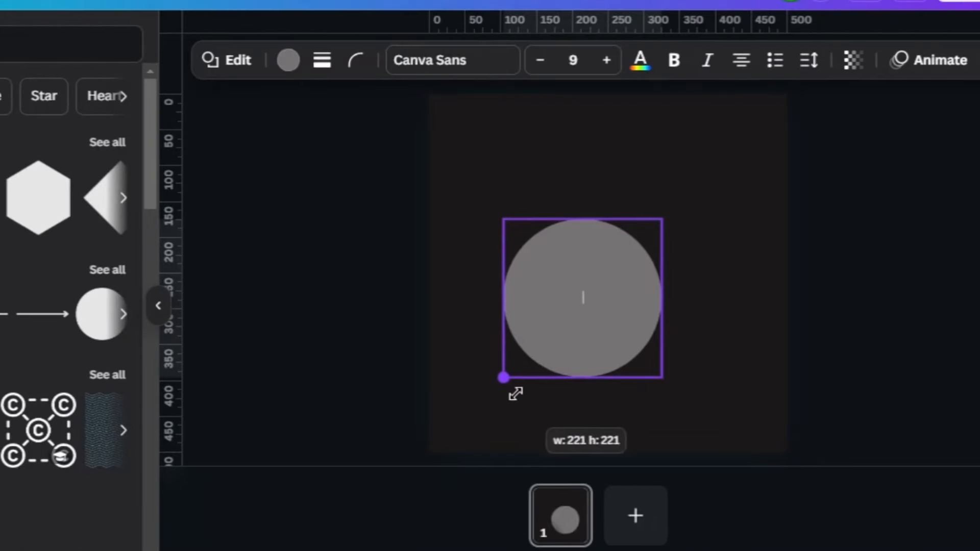
pyautogui.moveTo(660, 219); pyautogui.dragTo(705, 167)
pyautogui.moveTo(630, 255); pyautogui.dragTo(634, 256)
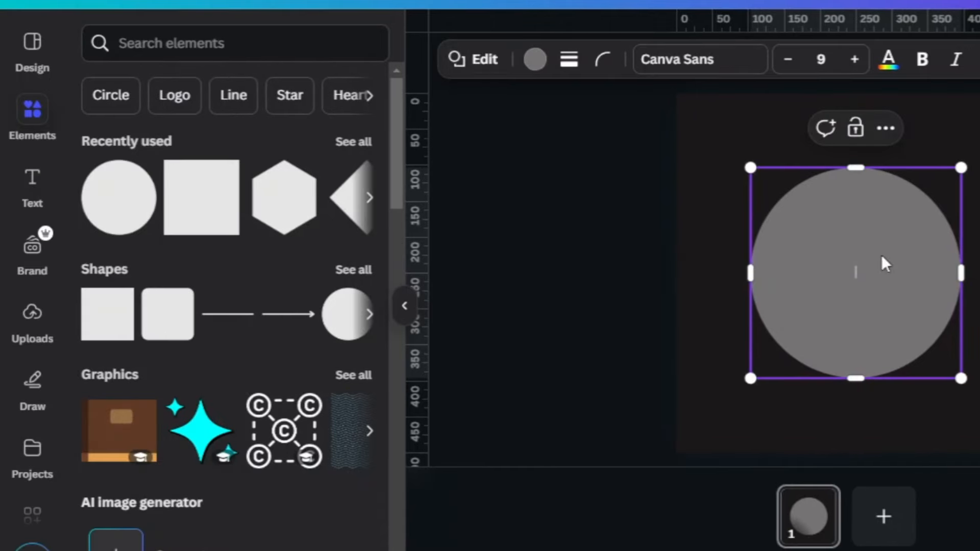
# - Fill the circle with a custom bright yellow
pyautogui.click(533, 61)
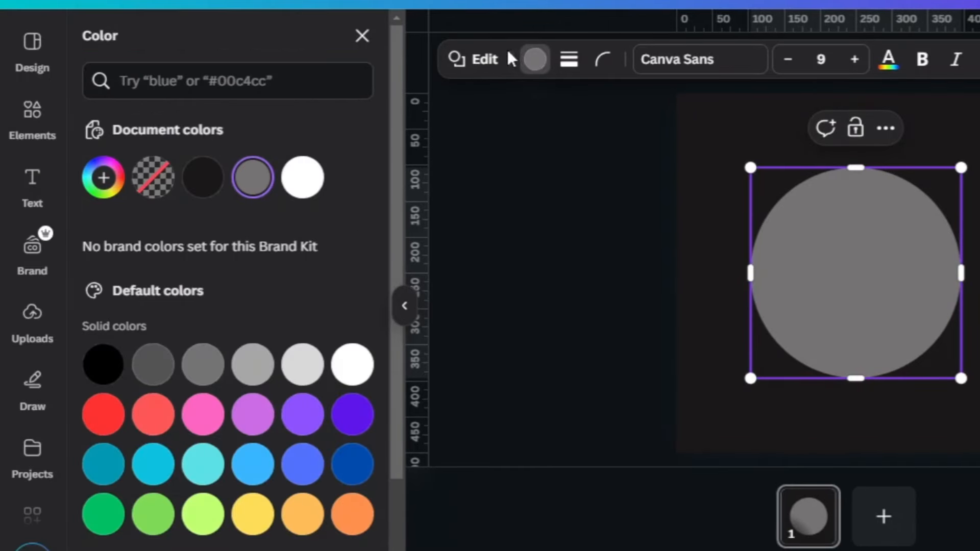
pyautogui.click(103, 178)
pyautogui.write('#F5')
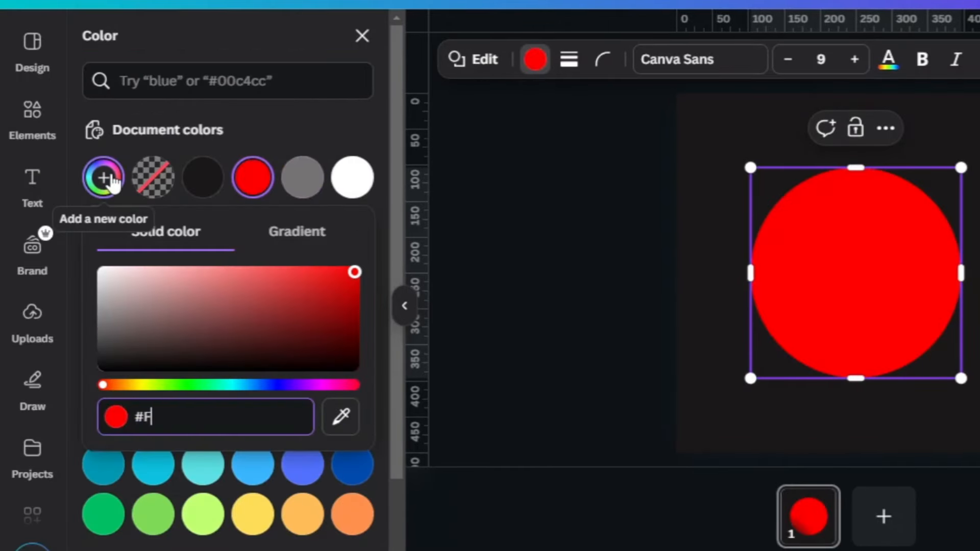
pyautogui.write('ED')
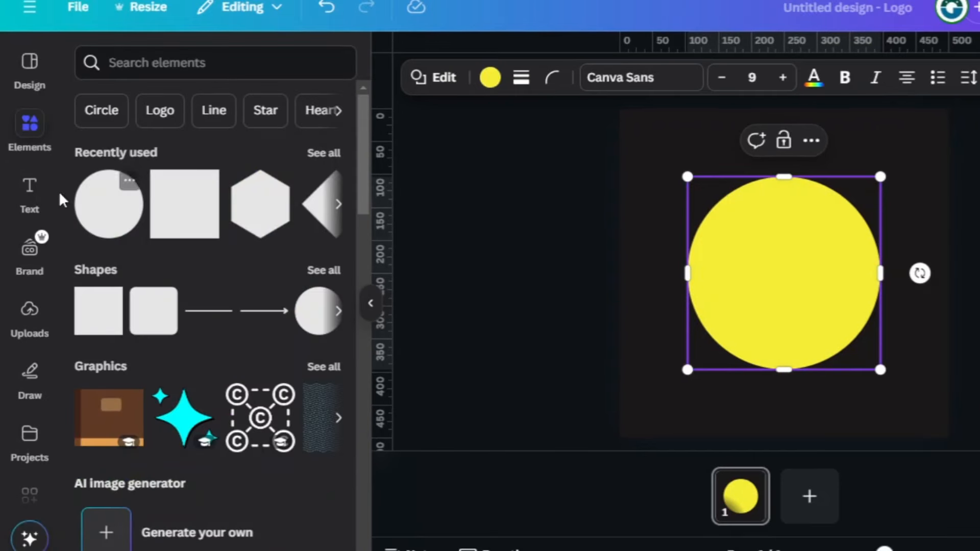
# - Add a heading over the yellow circle with the text "e"
pyautogui.click(30, 189)
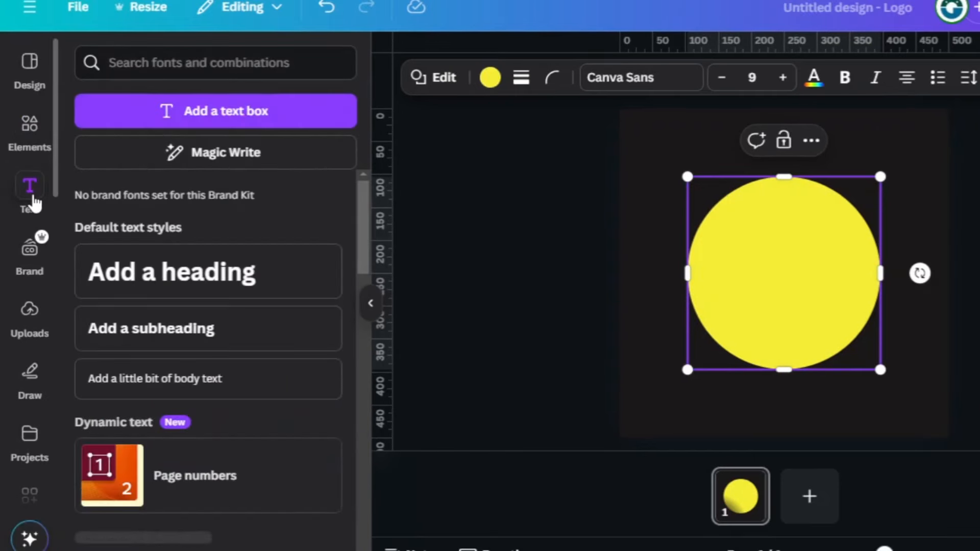
pyautogui.click(147, 279)
pyautogui.doubleClick(757, 278)
pyautogui.write('e')
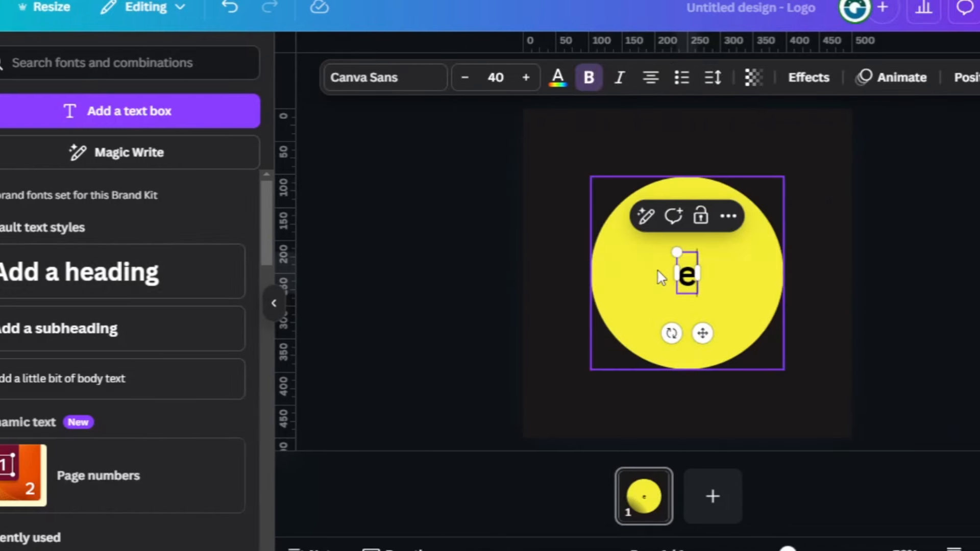
# - Change the font of the letter "e" to Playwrite US Trad
pyautogui.click(408, 82)
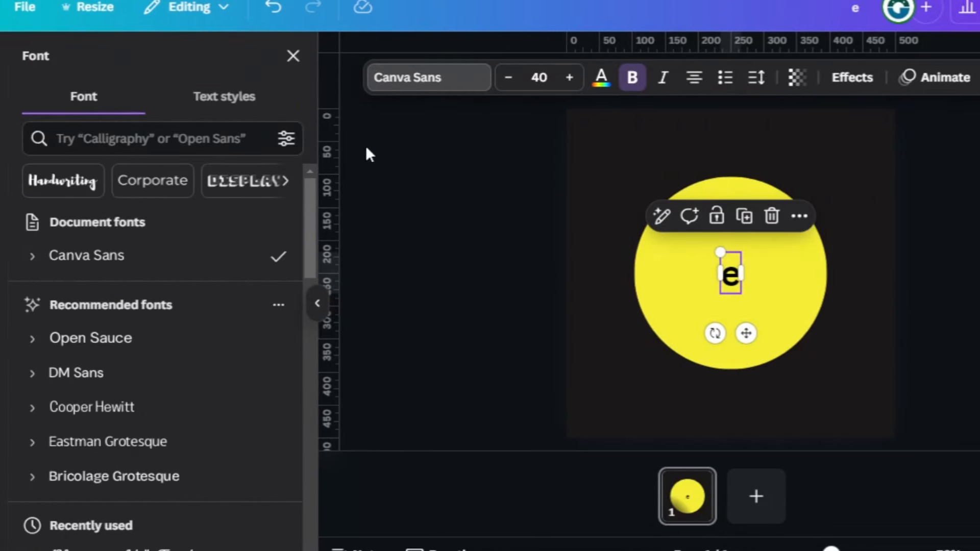
pyautogui.scroll(-2, 193, 505)
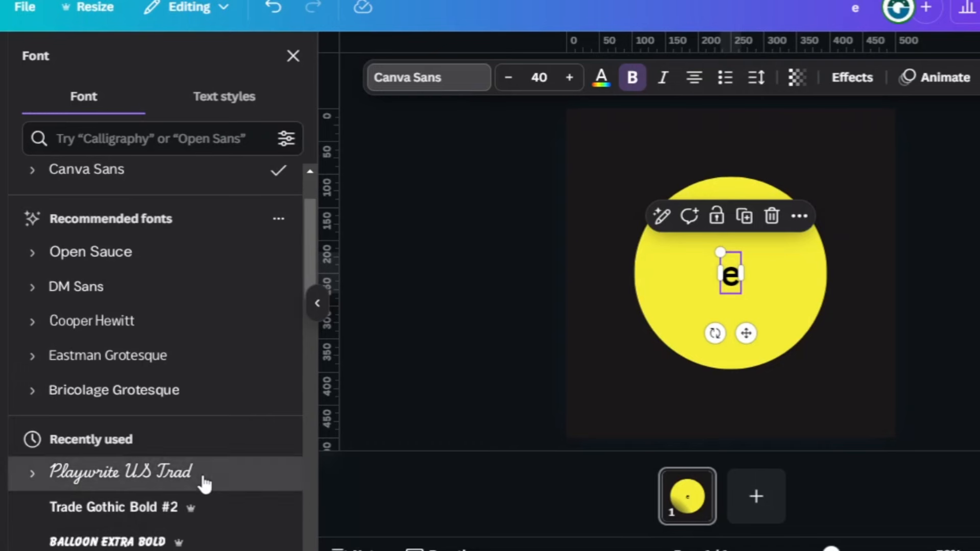
pyautogui.click(205, 481)
# - Enlarge the letter "e" to font size 261 and position it so its tail runs off the circle's lower-left edge
pyautogui.moveTo(722, 252); pyautogui.dragTo(672, 195)
pyautogui.moveTo(740, 294); pyautogui.dragTo(817, 383)
pyautogui.moveTo(727, 322); pyautogui.dragTo(719, 269)
pyautogui.moveTo(766, 330); pyautogui.dragTo(817, 399)
pyautogui.moveTo(734, 307); pyautogui.dragTo(721, 263)
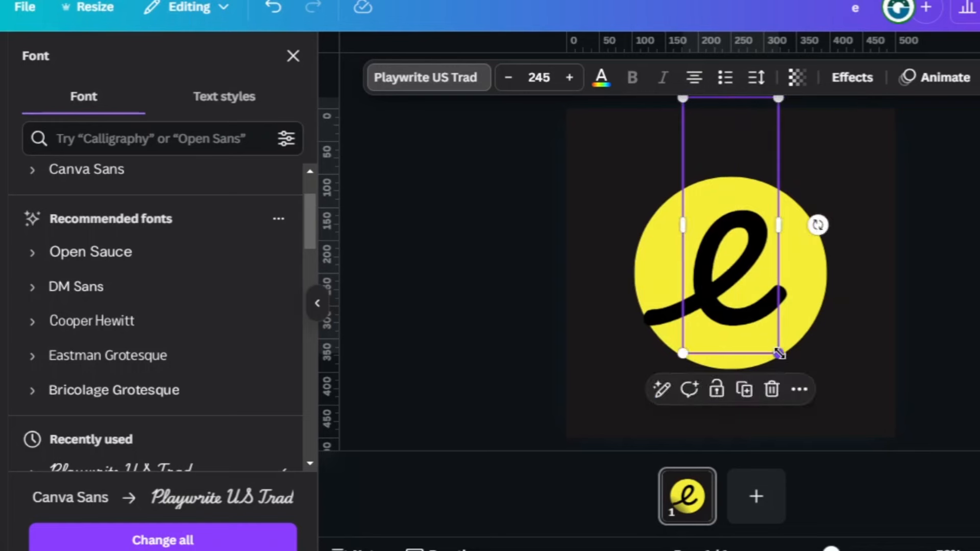
pyautogui.moveTo(779, 353); pyautogui.dragTo(784, 370)
pyautogui.moveTo(701, 284); pyautogui.dragTo(697, 275)
# - Recolour the letter "e" with the page background's dark colour
pyautogui.click(603, 88)
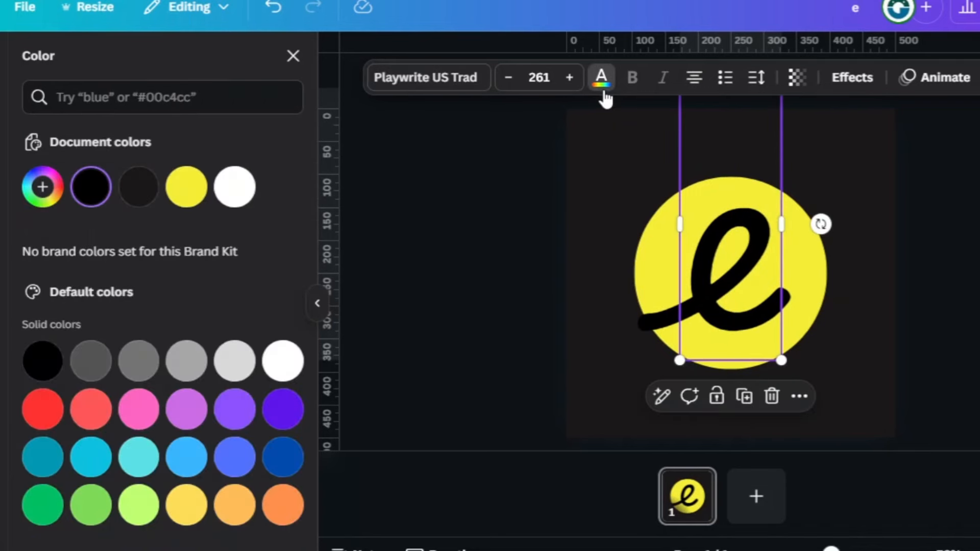
pyautogui.click(137, 199)
pyautogui.click(498, 260)
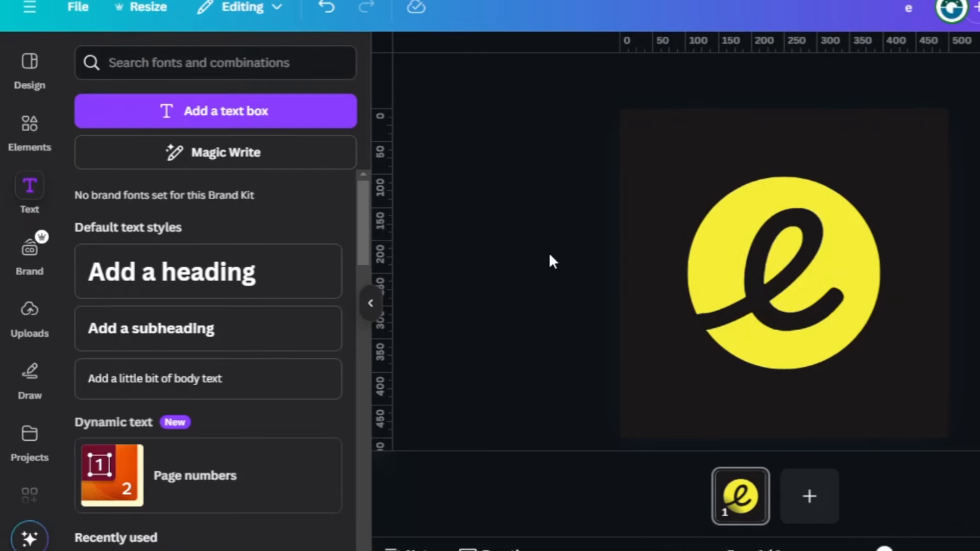
# - Search the elements for "airplane line" and browse all matching graphics for a plane with a curved trail
pyautogui.click(29, 132)
pyautogui.click(240, 62)
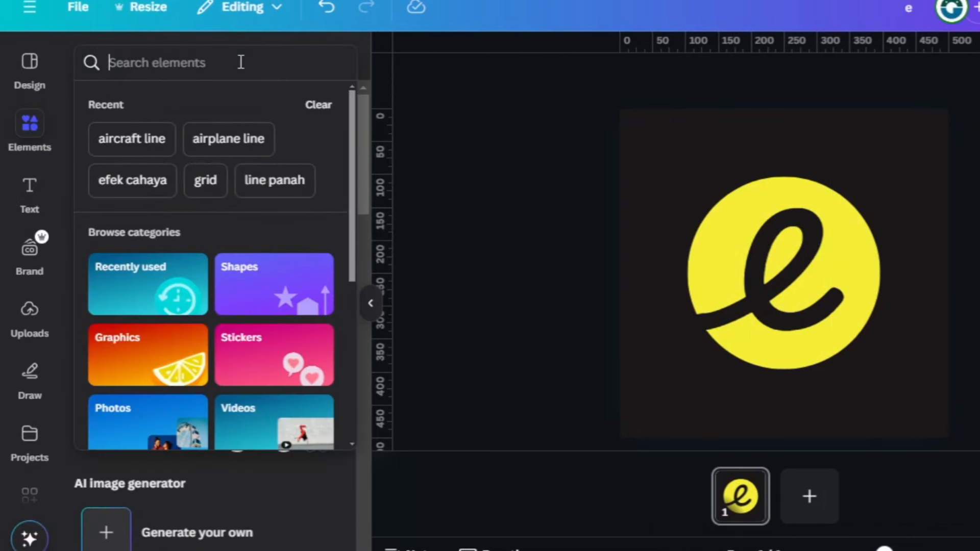
pyautogui.click(220, 149)
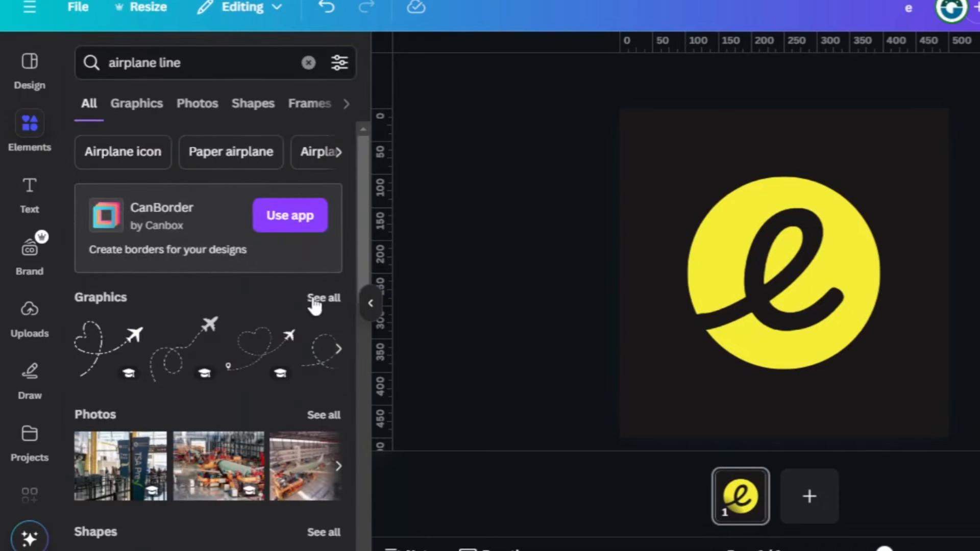
pyautogui.click(315, 301)
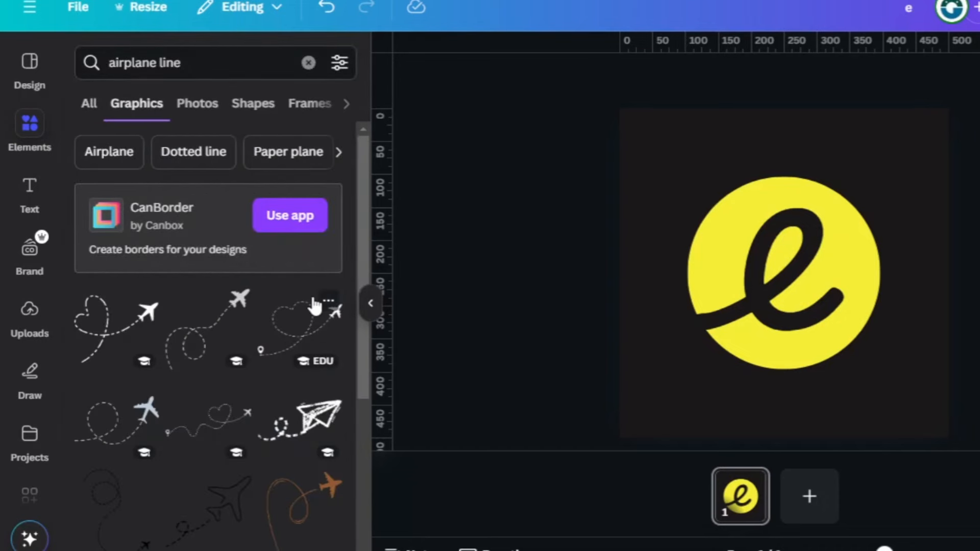
pyautogui.click(315, 305)
pyautogui.scroll(-5, 285, 302)
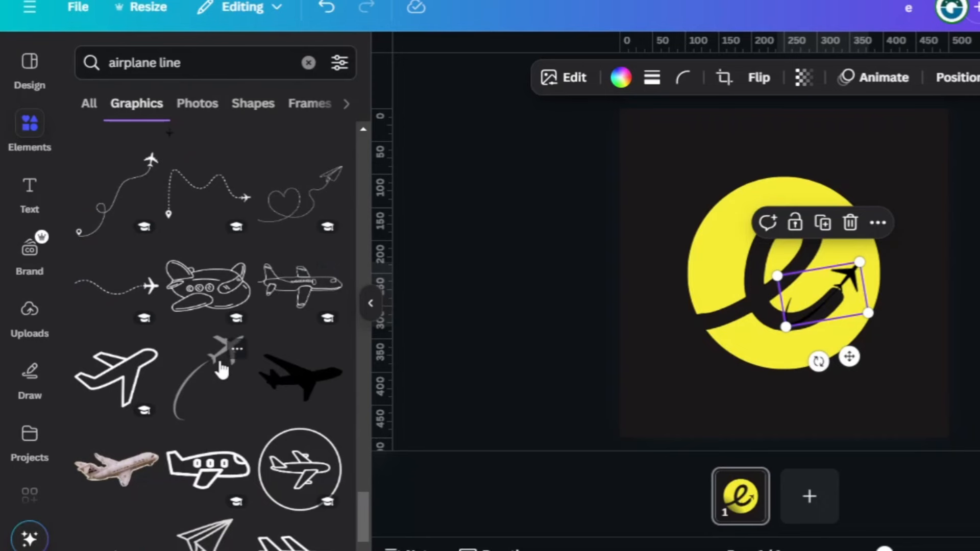
# - Place the grey airplane with a curved trail on the circle and flip it horizontally
pyautogui.moveTo(222, 369); pyautogui.dragTo(822, 291)
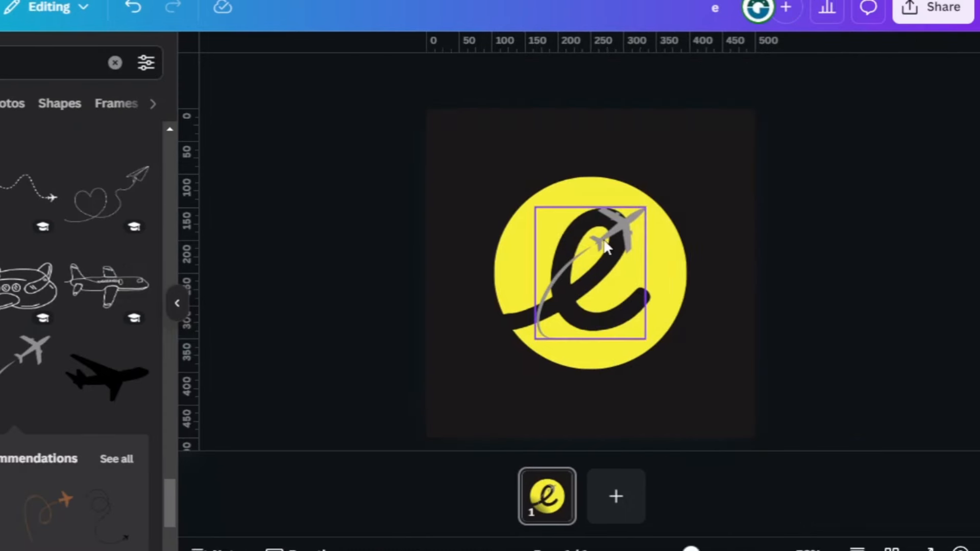
pyautogui.click(566, 78)
pyautogui.click(576, 124)
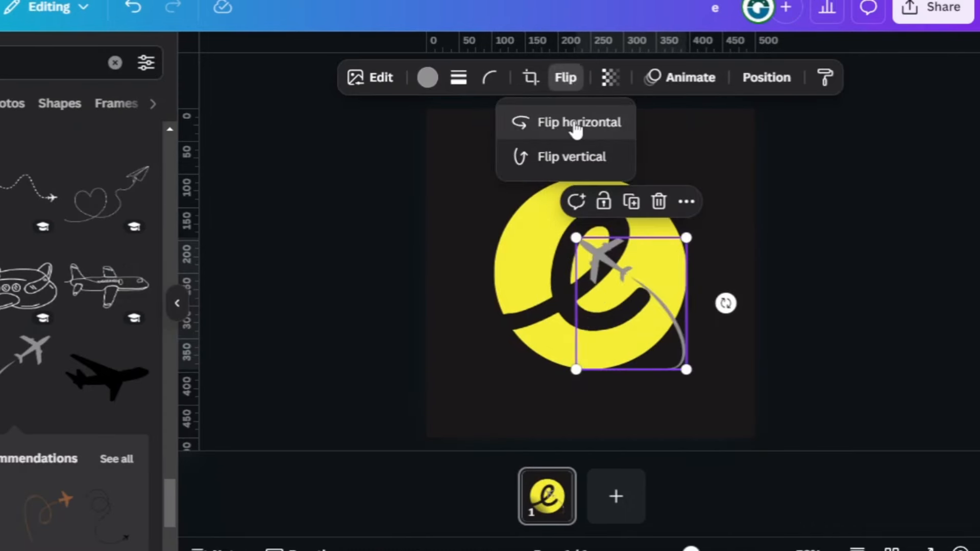
# - Rotate and shrink the airplane so its trail follows the end stroke of the "e" and the plane points up-right
pyautogui.moveTo(725, 303); pyautogui.dragTo(632, 354)
pyautogui.moveTo(699, 250); pyautogui.dragTo(656, 282)
pyautogui.moveTo(651, 317); pyautogui.dragTo(670, 286)
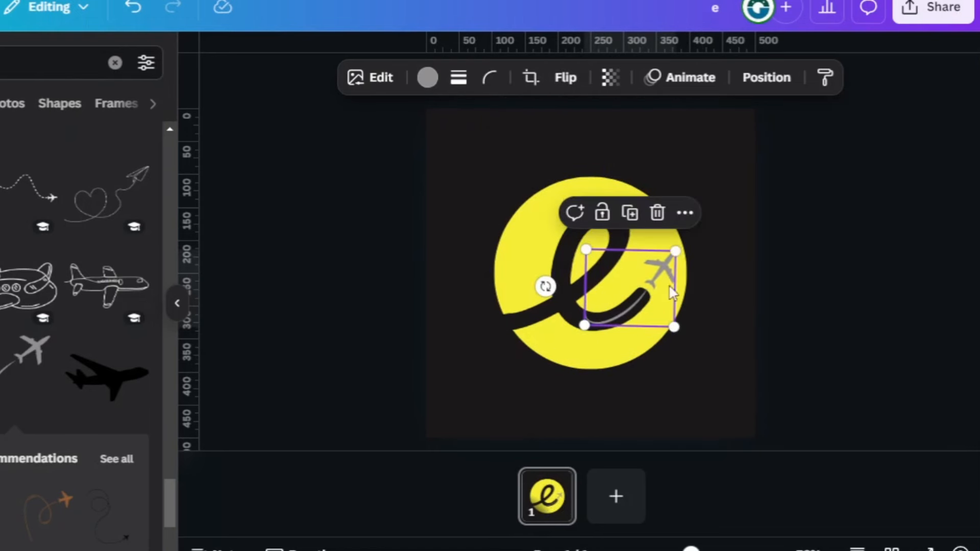
# - Recolour the airplane graphic with the same dark colour as the letter "e"
pyautogui.click(428, 77)
pyautogui.click(0, 187)
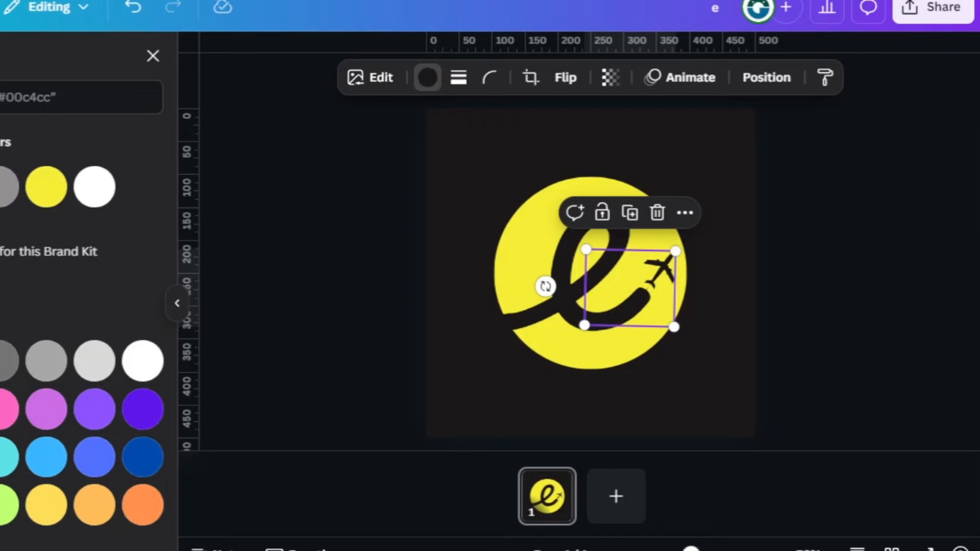
pyautogui.click(798, 289)
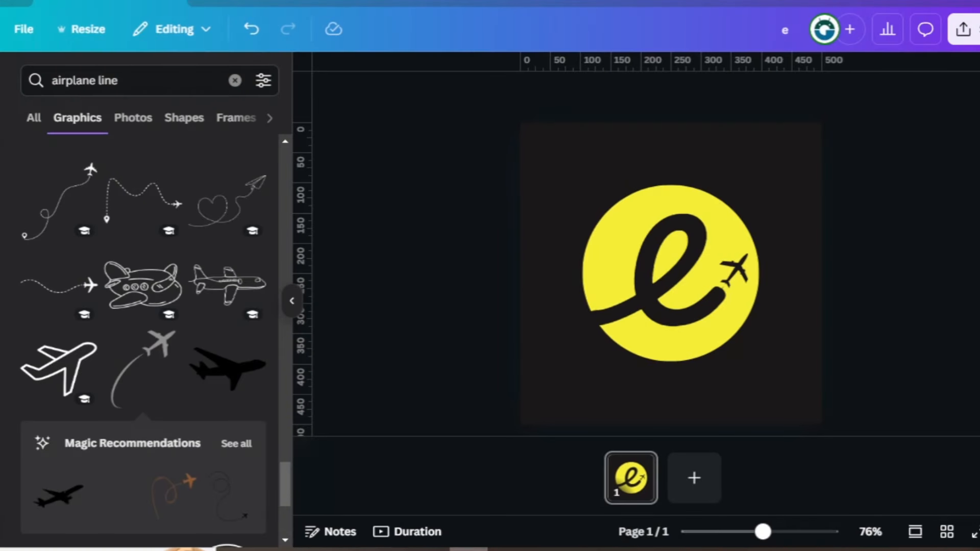
# - Add a second page and insert a white diagonal crosshatch graphic found by searching the elements for "grid"
pyautogui.click(694, 478)
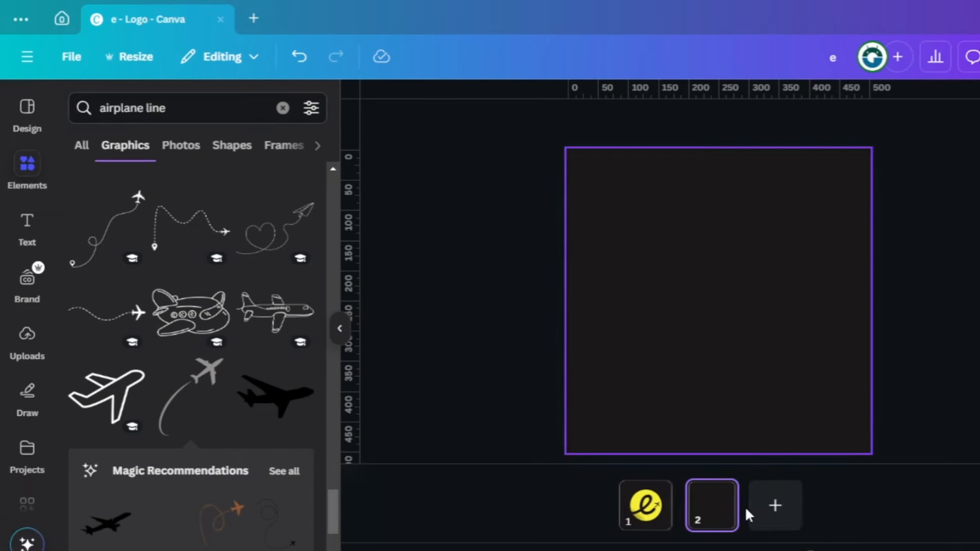
pyautogui.click(282, 108)
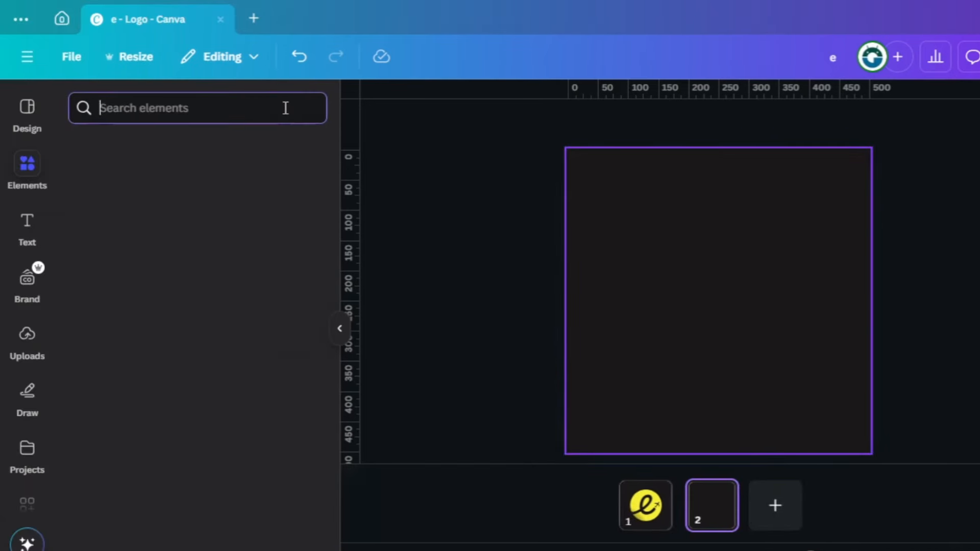
pyautogui.write('gri')
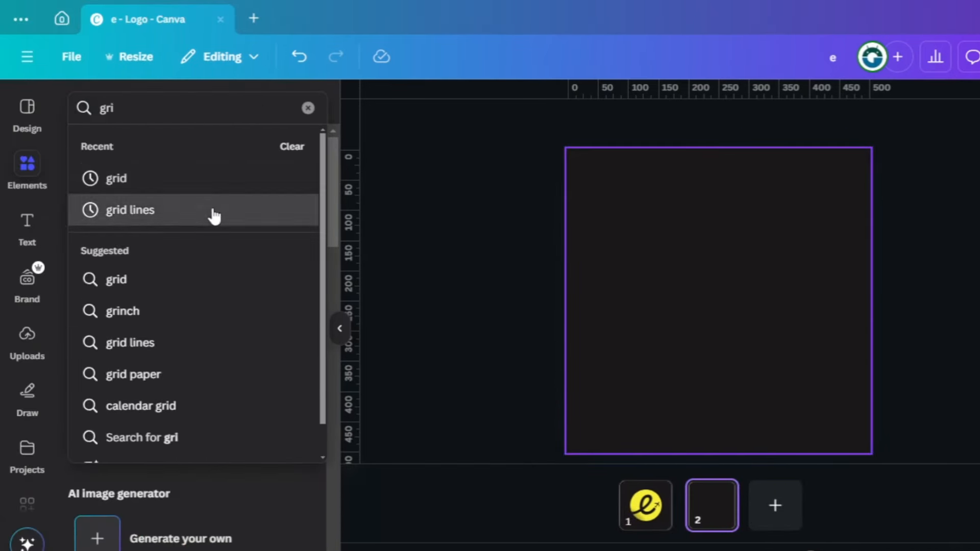
pyautogui.click(212, 213)
pyautogui.click(297, 322)
pyautogui.press('BackSpace')
pyautogui.press('BackSpace')
pyautogui.press('BackSpace')
pyautogui.press('BackSpace')
pyautogui.press('BackSpace')
pyautogui.press('BackSpace')
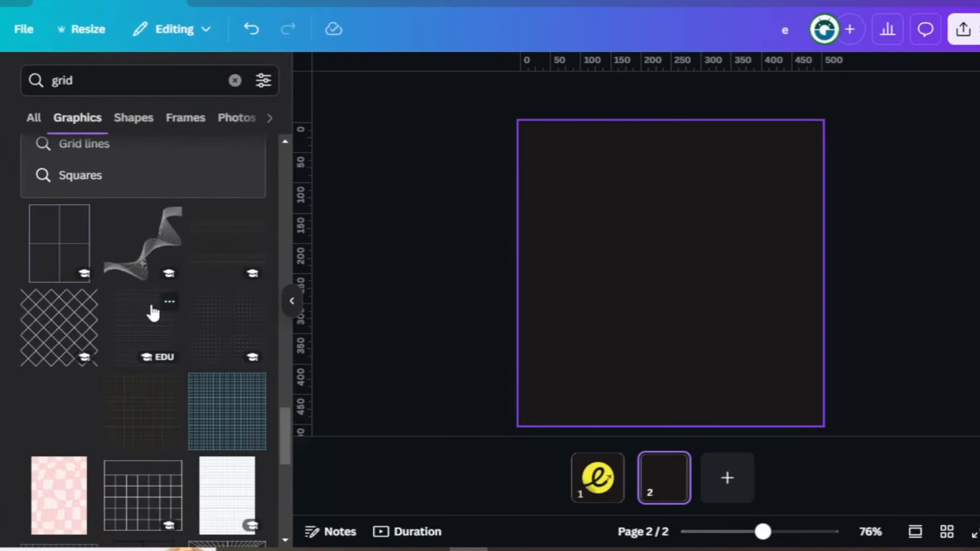
pyautogui.click(78, 339)
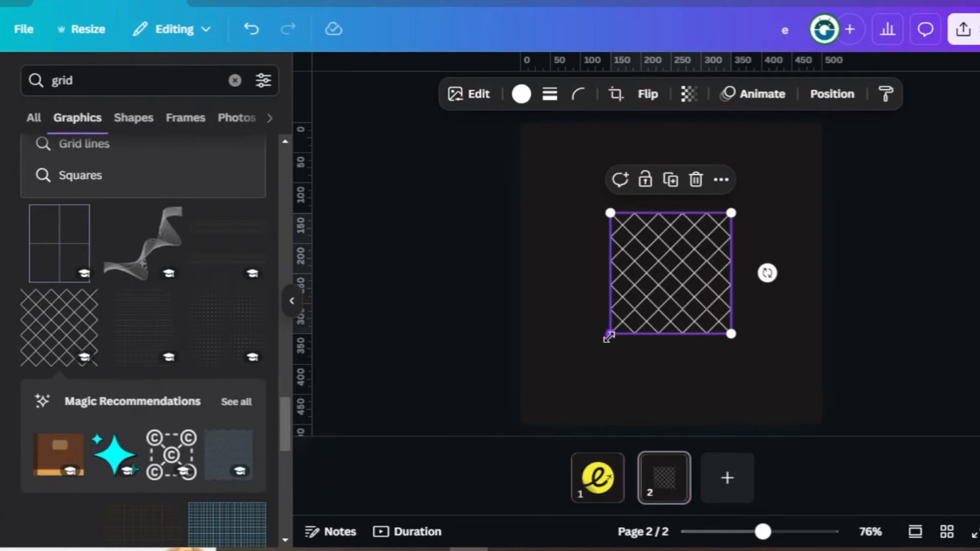
# - Enlarge the white crosshatch graphic until it fills the whole second page
pyautogui.moveTo(610, 335); pyautogui.dragTo(521, 429)
pyautogui.moveTo(728, 210); pyautogui.dragTo(811, 115)
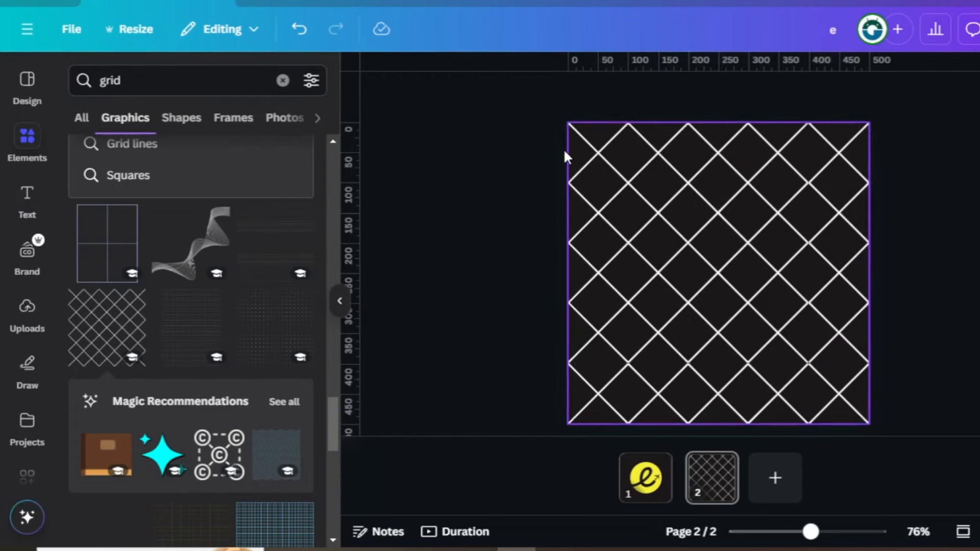
pyautogui.click(513, 153)
# - Clear the element search and insert a diamond from the basic shapes onto the grid page
pyautogui.click(235, 80)
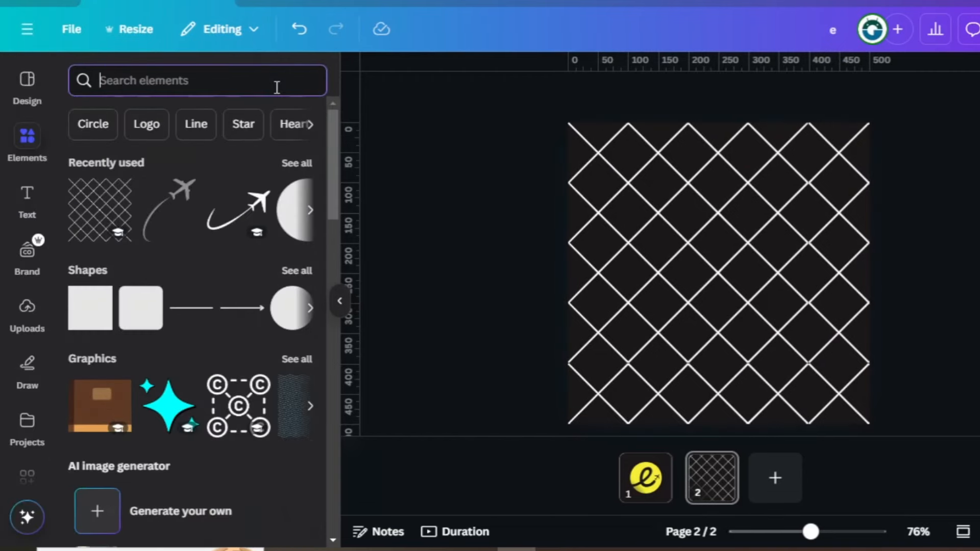
pyautogui.click(292, 266)
pyautogui.scroll(-5, 291, 266)
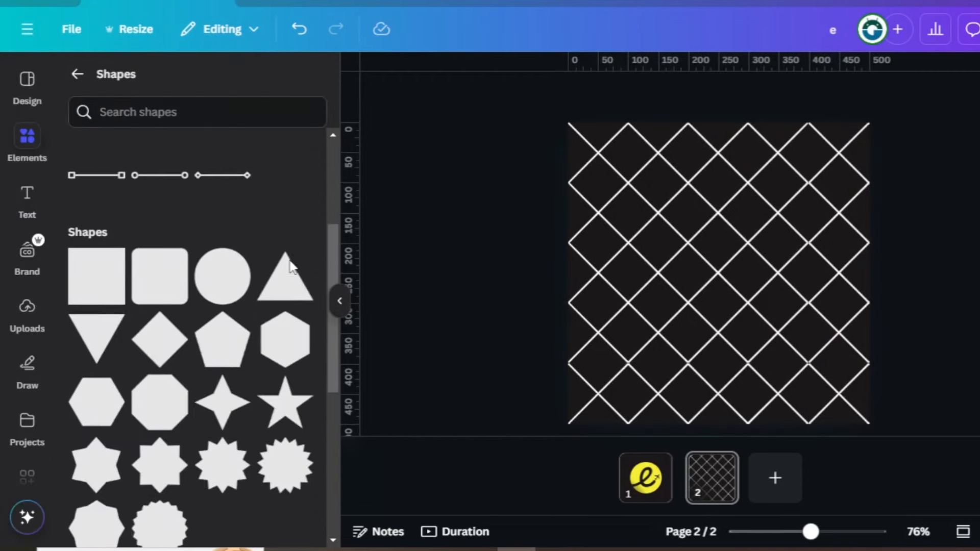
pyautogui.click(159, 323)
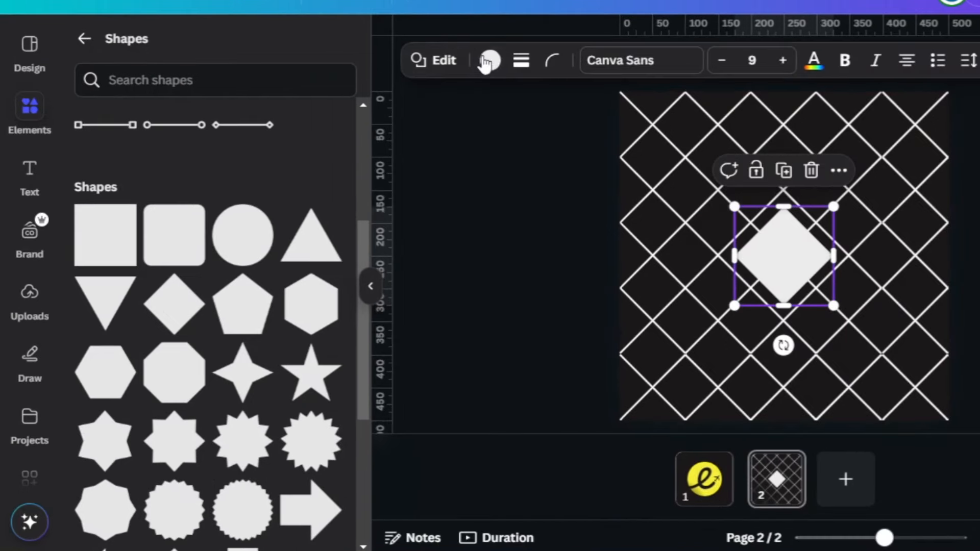
# - Fill the diamond with the purple-to-green gradient and set its style to run vertically from purple at the top to green at the bottom
pyautogui.click(449, 94)
pyautogui.scroll(-3, 274, 301)
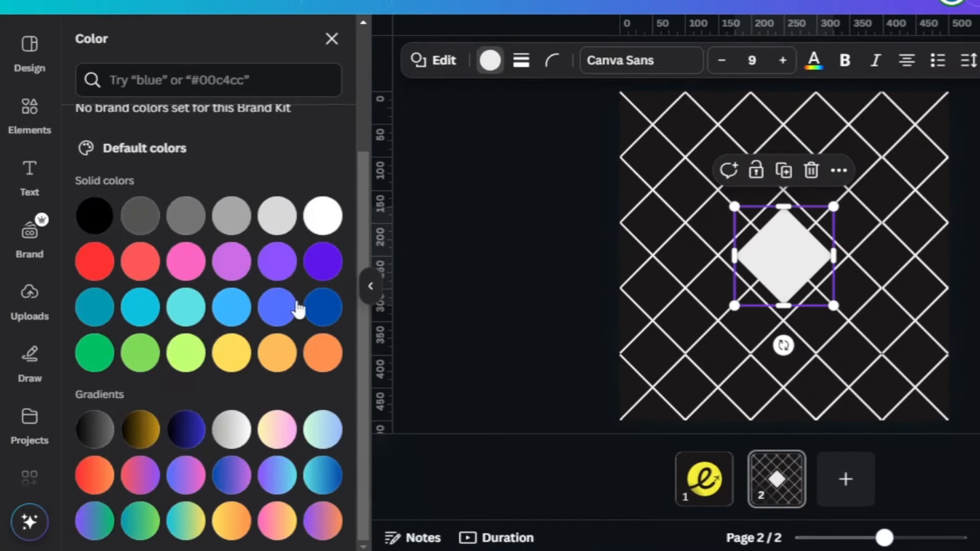
pyautogui.click(94, 521)
pyautogui.scroll(3, 207, 328)
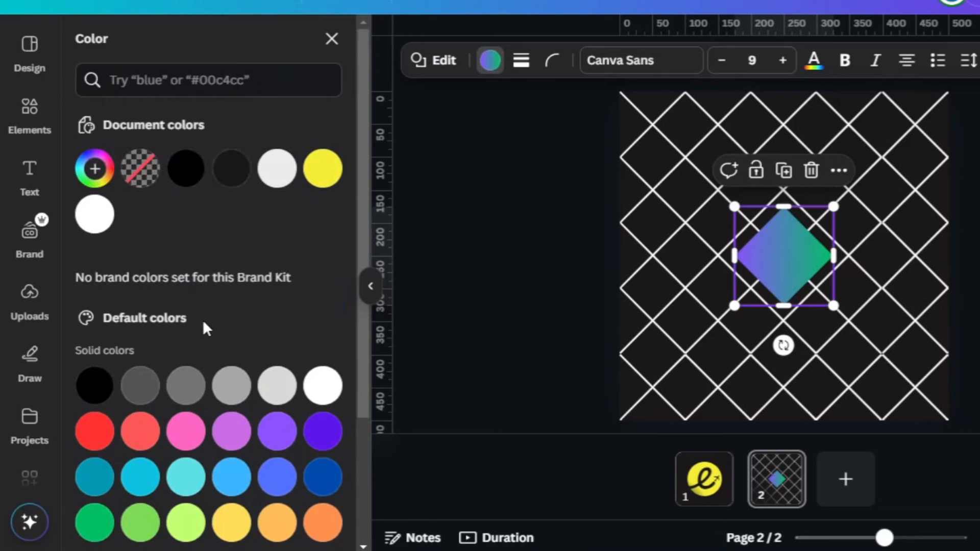
pyautogui.click(485, 164)
pyautogui.click(490, 65)
pyautogui.click(96, 216)
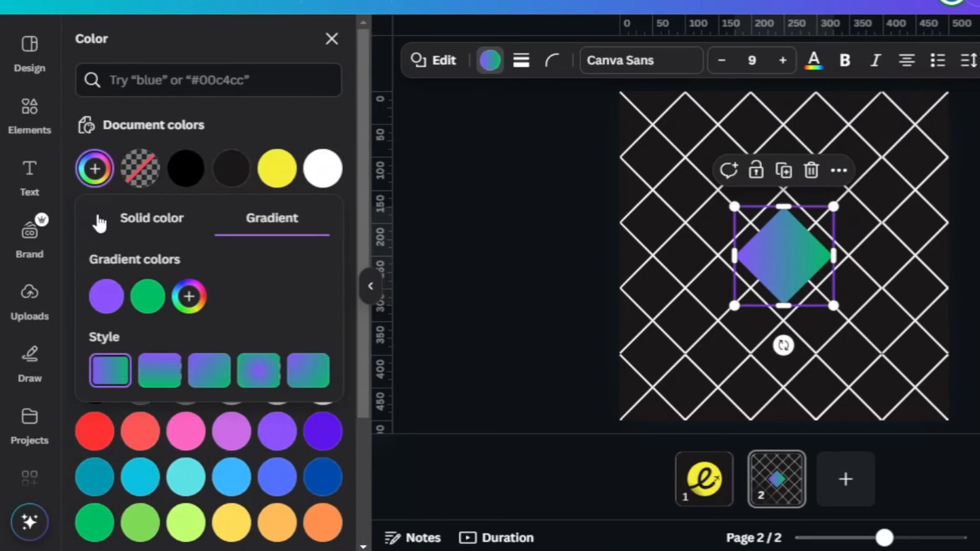
pyautogui.click(161, 380)
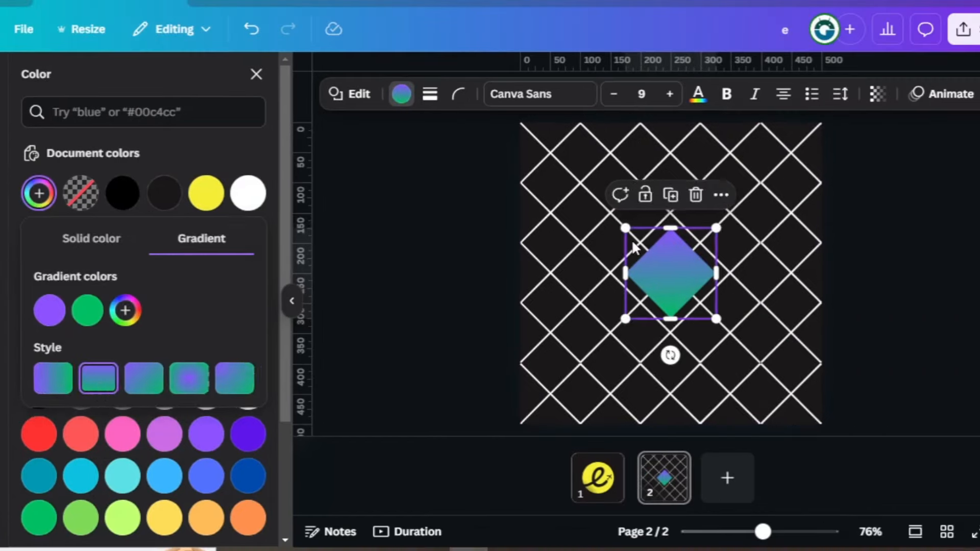
# - Enlarge the gradient diamond to the full page height and shift it left so its edges follow the grid lines
pyautogui.moveTo(734, 206); pyautogui.dragTo(652, 123)
pyautogui.moveTo(715, 319); pyautogui.dragTo(827, 429)
pyautogui.moveTo(732, 295); pyautogui.dragTo(721, 260)
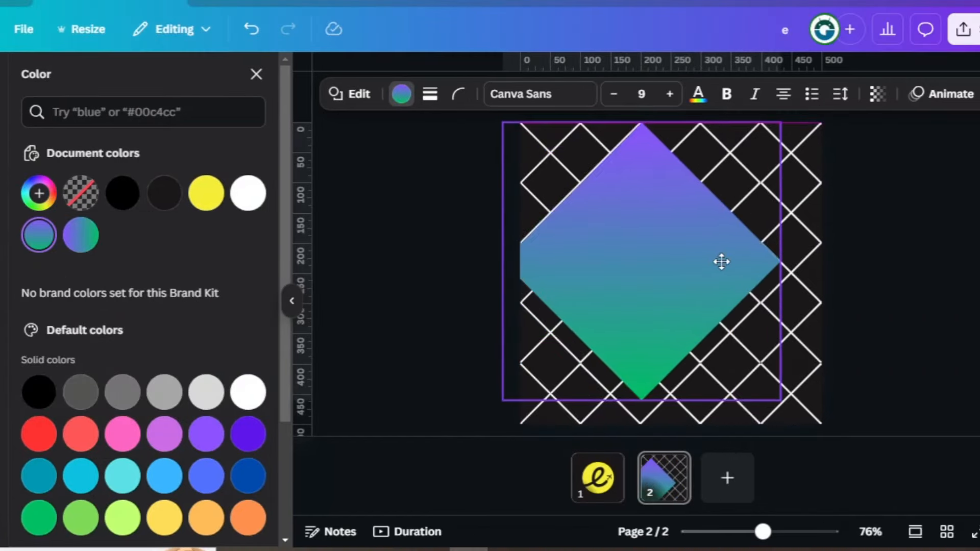
pyautogui.moveTo(781, 400); pyautogui.dragTo(797, 416)
pyautogui.moveTo(703, 300); pyautogui.dragTo(684, 301)
pyautogui.moveTo(785, 417); pyautogui.dragTo(787, 424)
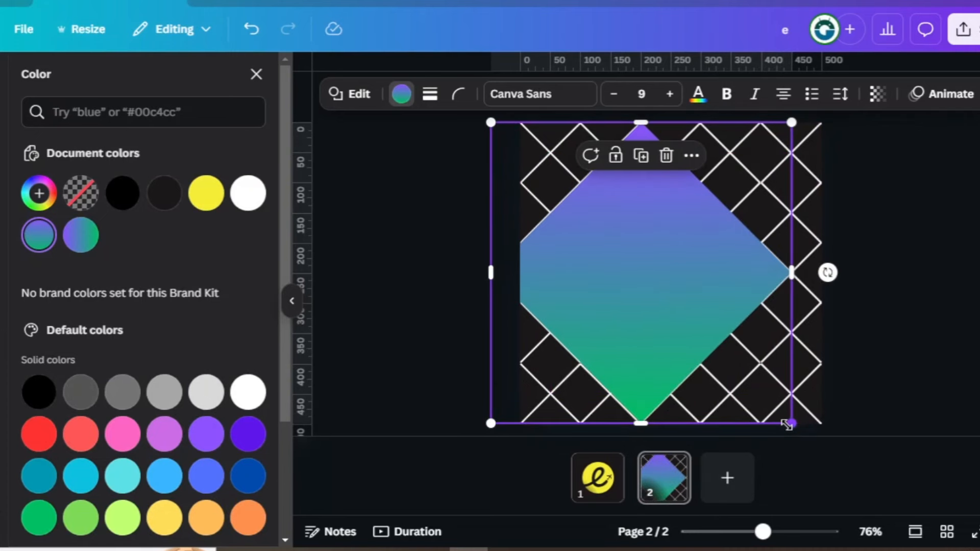
pyautogui.moveTo(490, 123); pyautogui.dragTo(487, 123)
pyautogui.click(940, 278)
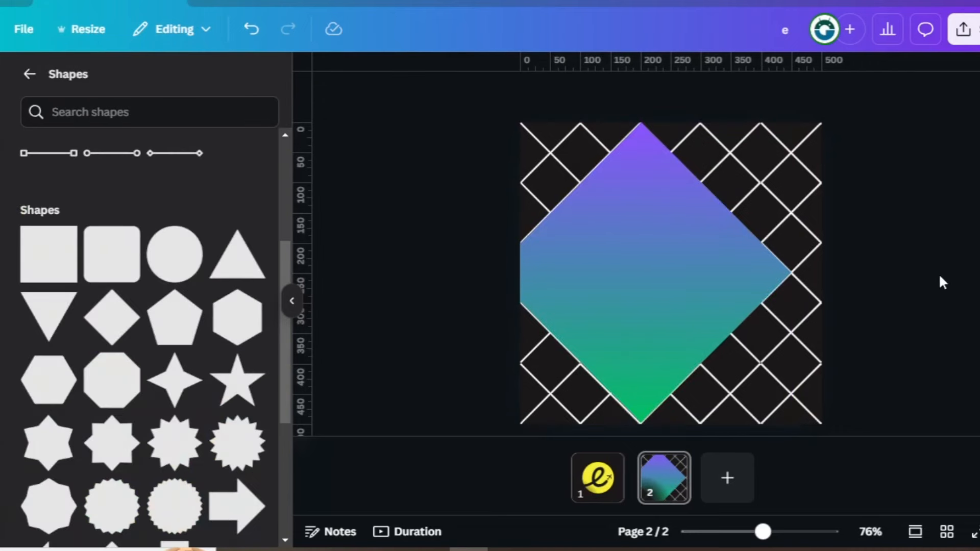
# - Insert a square, rotate it to match the diagonal grid and place it against the diamond's upper-right edge
pyautogui.click(50, 263)
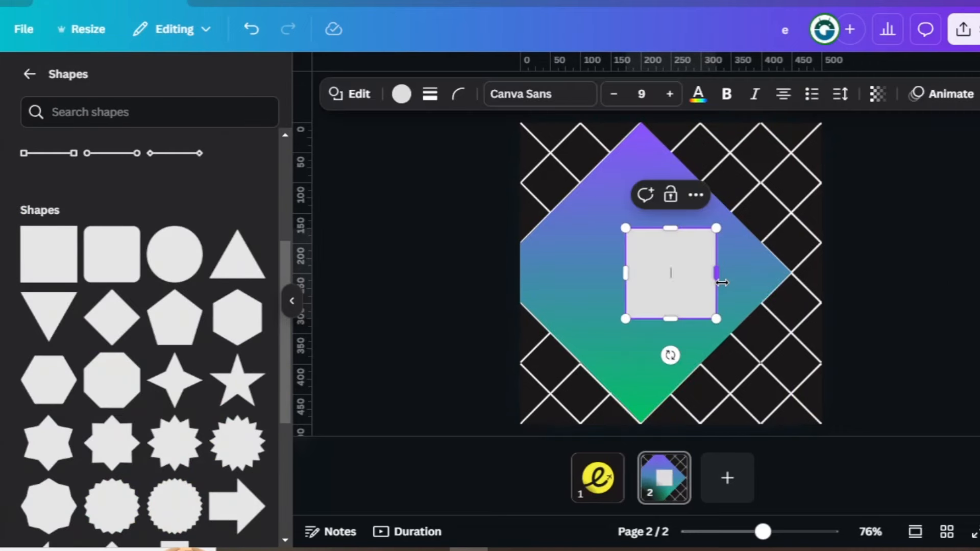
pyautogui.moveTo(671, 356); pyautogui.dragTo(597, 352)
pyautogui.moveTo(674, 253); pyautogui.dragTo(680, 184)
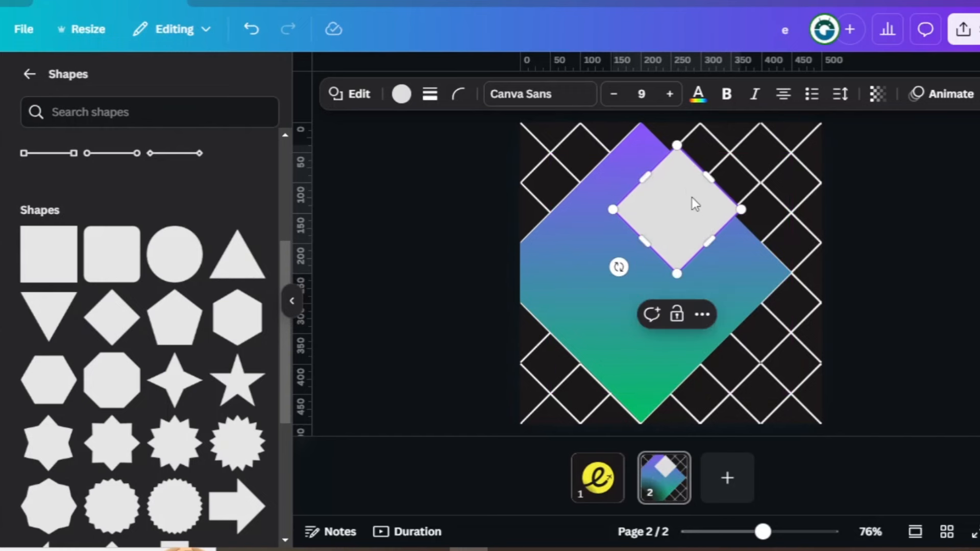
# - Narrow the rotated square to a width of 72 and lengthen it into a diagonal bar across the diamond
pyautogui.moveTo(711, 235); pyautogui.dragTo(678, 201)
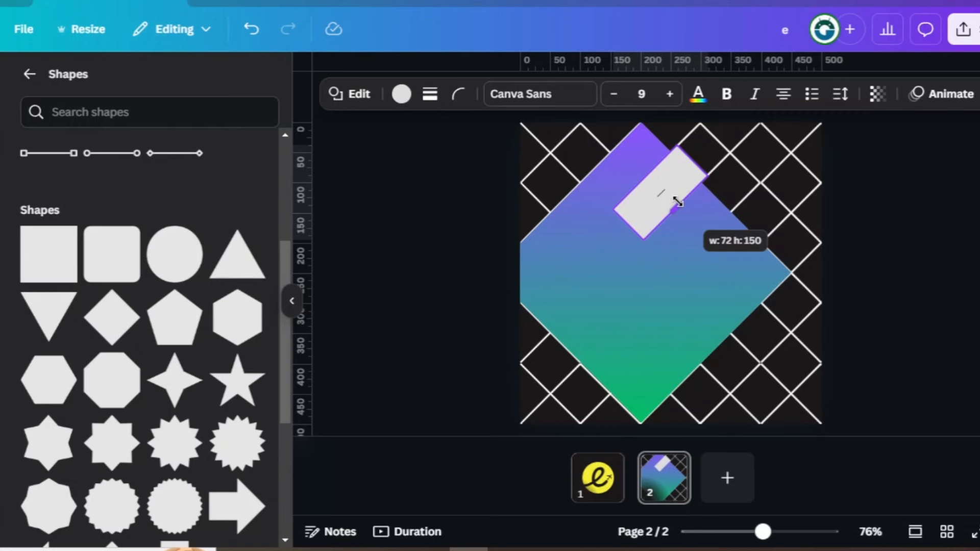
pyautogui.moveTo(677, 201); pyautogui.dragTo(678, 202)
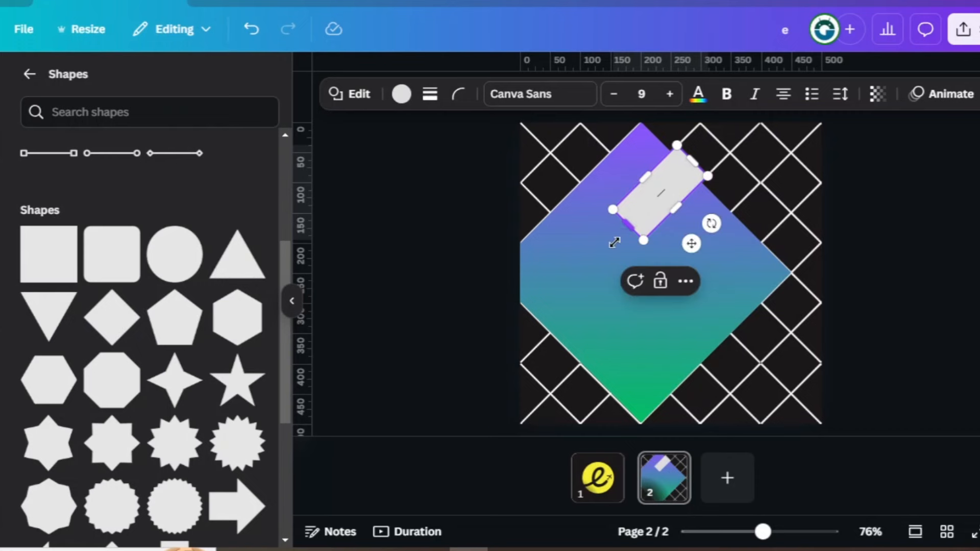
pyautogui.moveTo(614, 242); pyautogui.dragTo(524, 322)
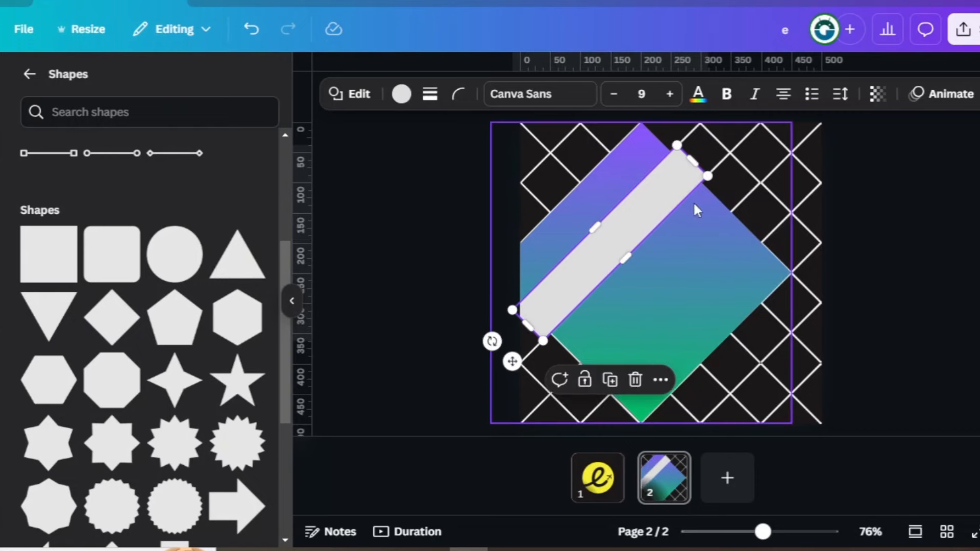
# - Duplicate the diagonal bar, place the copy lower right to form the second gap, and recolour both bars with the dark background colour
pyautogui.click(607, 381)
pyautogui.moveTo(603, 268); pyautogui.dragTo(685, 283)
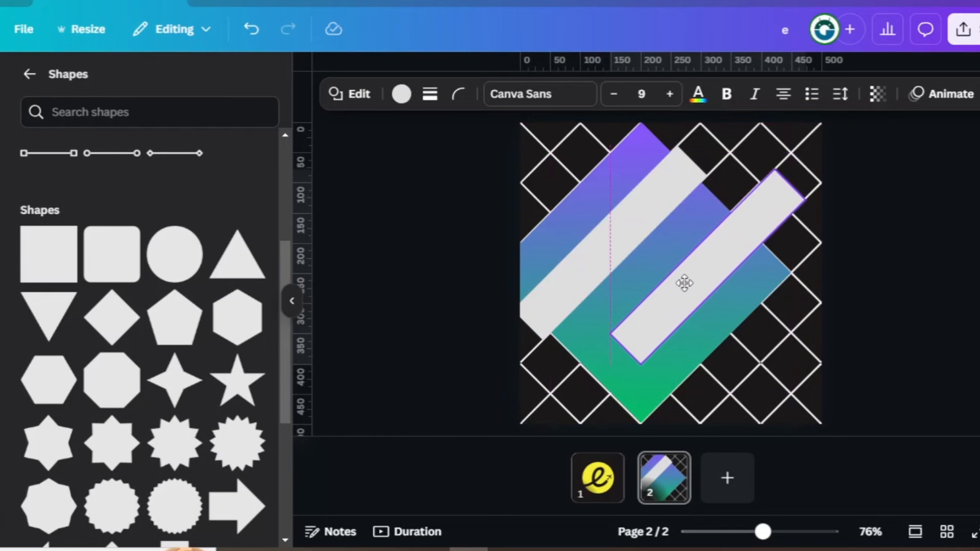
pyautogui.click(627, 244)
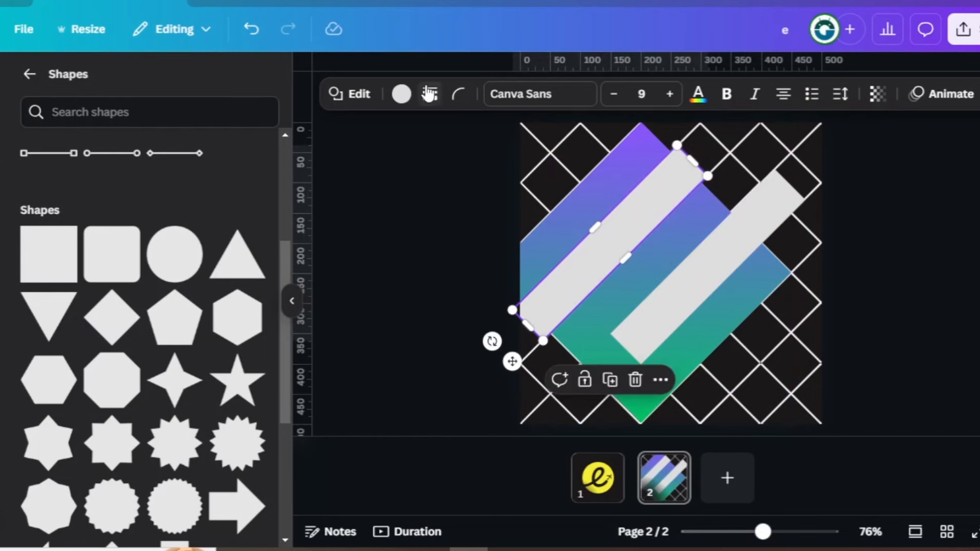
pyautogui.click(401, 94)
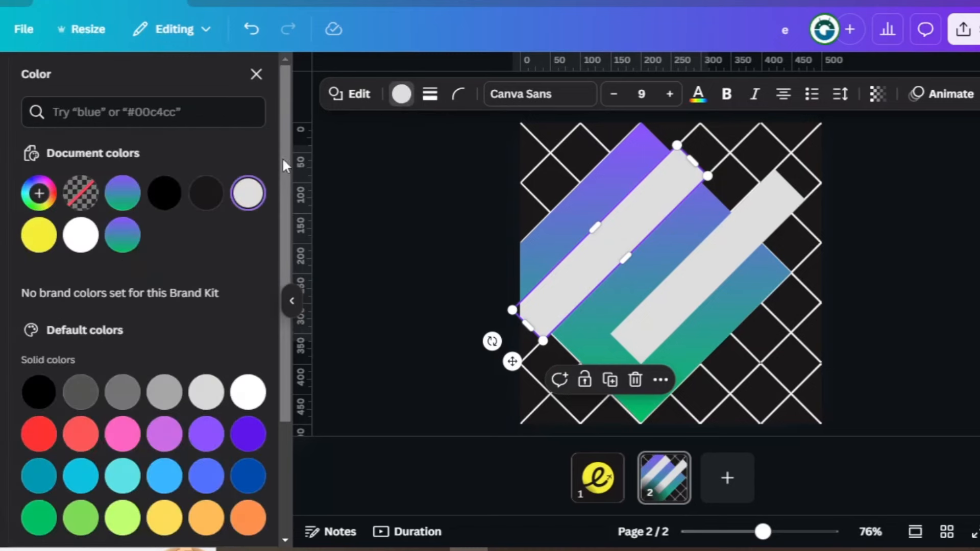
pyautogui.click(204, 193)
pyautogui.click(722, 278)
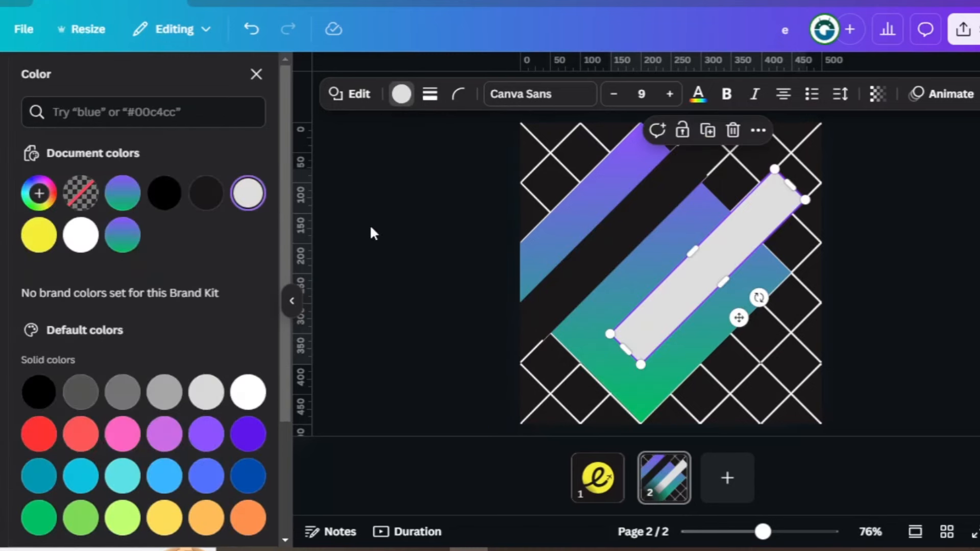
pyautogui.click(214, 197)
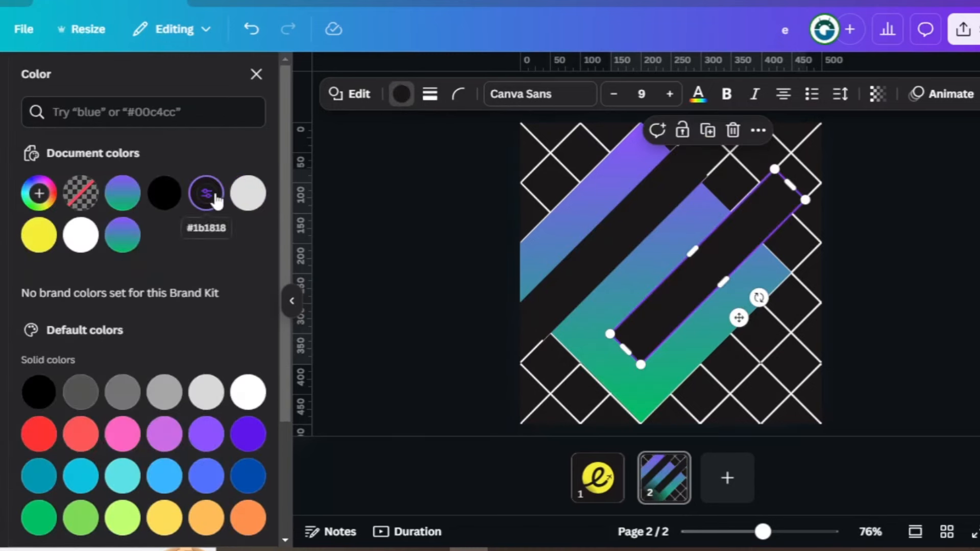
# - Delete the crosshatch graphic and group the gradient diamond with its two dark bars
pyautogui.click(815, 348)
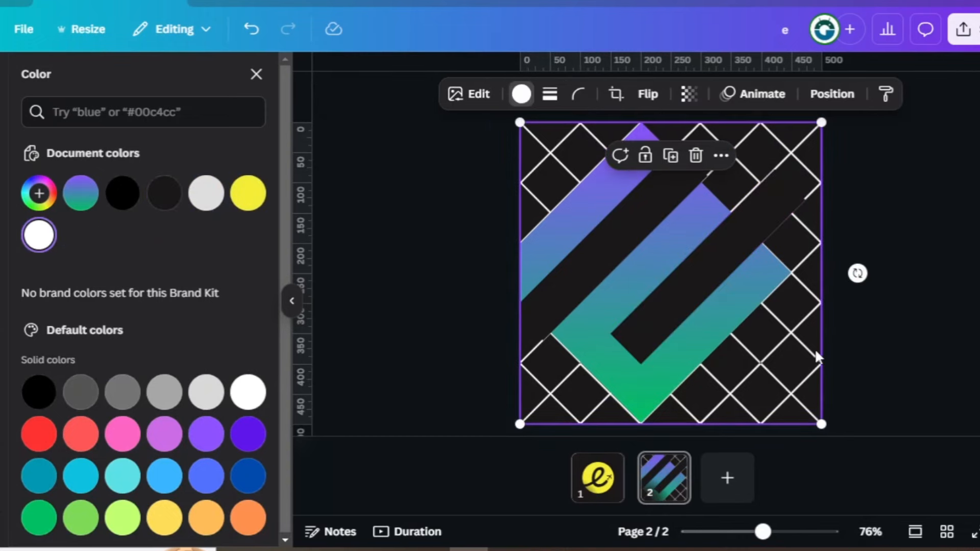
pyautogui.click(695, 154)
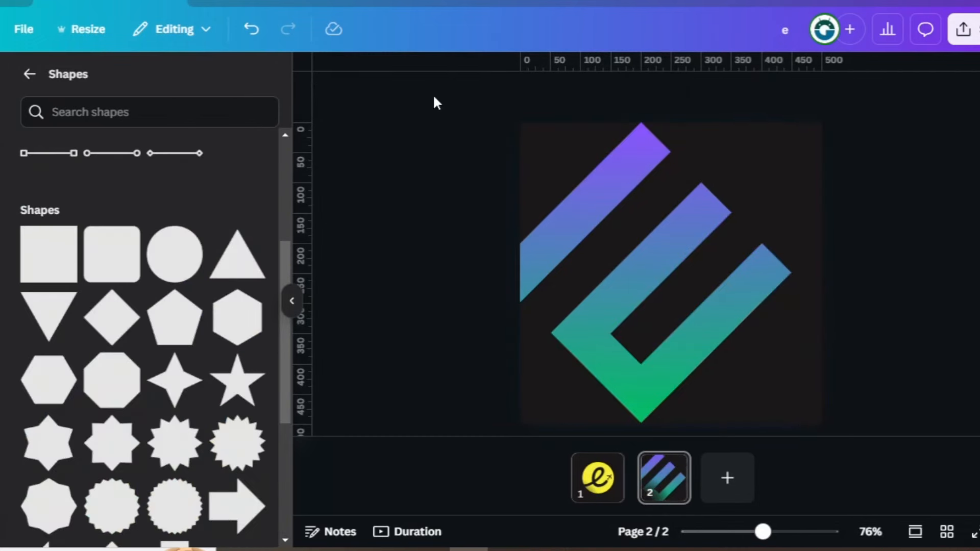
pyautogui.moveTo(433, 95); pyautogui.dragTo(801, 434)
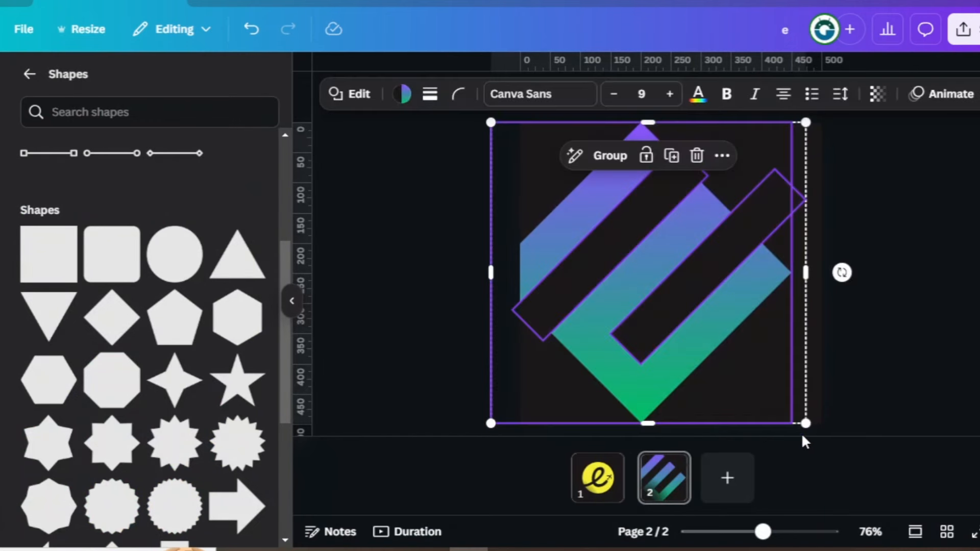
pyautogui.click(610, 156)
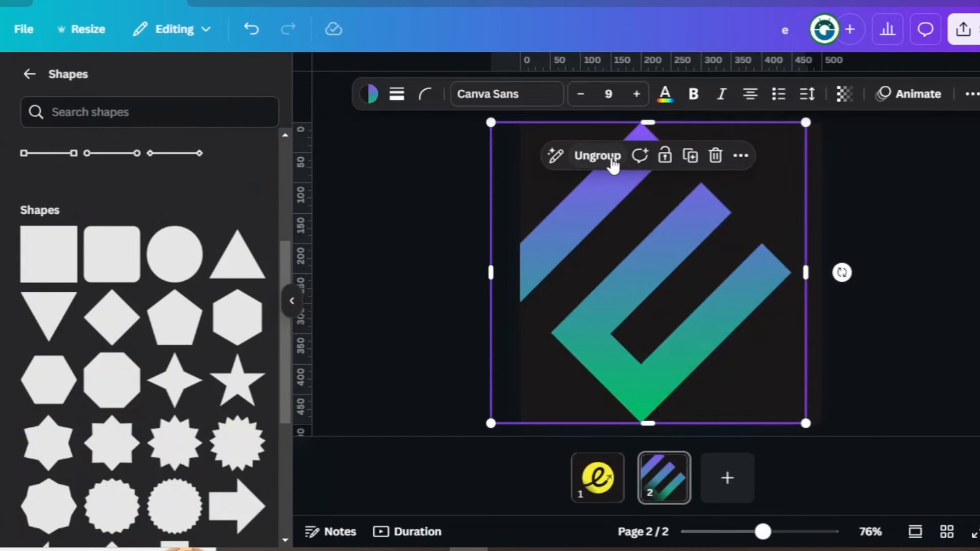
# - Shrink the grouped "E" logo and centre it on the page
pyautogui.moveTo(492, 121); pyautogui.dragTo(600, 226)
pyautogui.moveTo(663, 279); pyautogui.dragTo(650, 250)
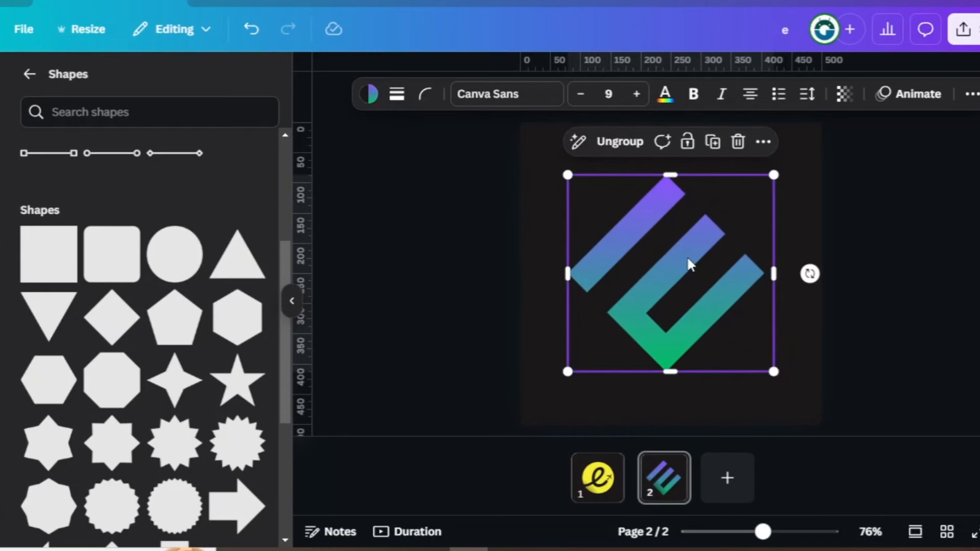
pyautogui.click(881, 292)
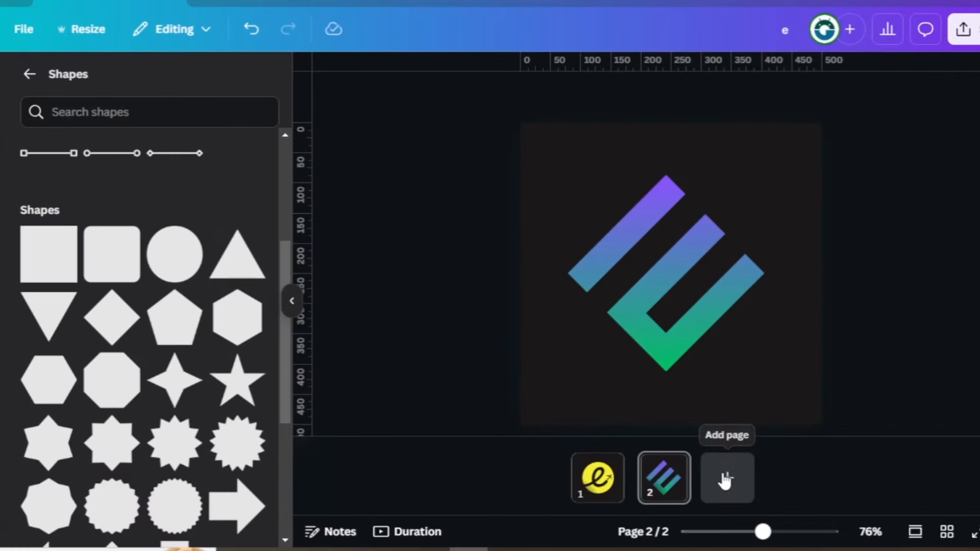
# - Add a third page and insert a yellow hexagon, enlarged and centred on the page
pyautogui.click(726, 479)
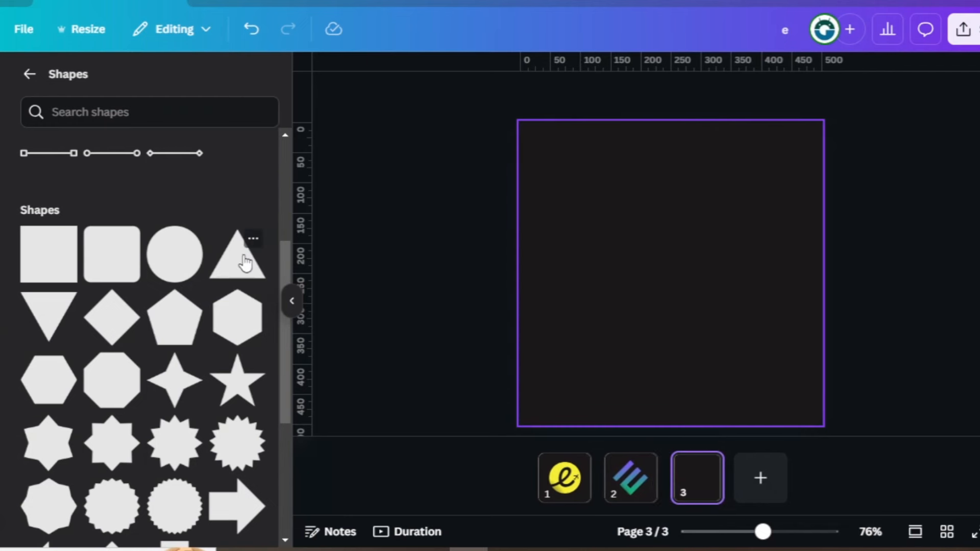
pyautogui.click(238, 331)
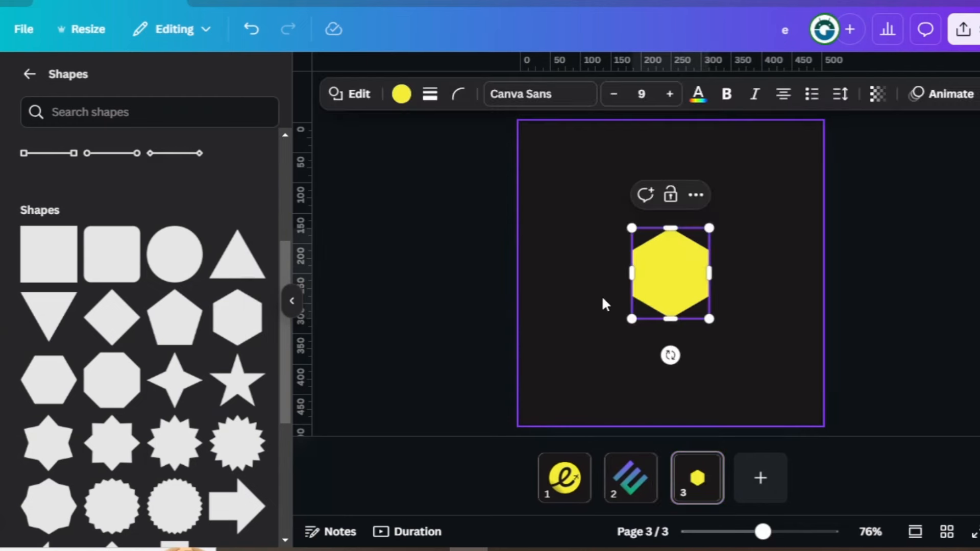
pyautogui.moveTo(633, 315); pyautogui.dragTo(581, 376)
pyautogui.moveTo(707, 224); pyautogui.dragTo(764, 161)
pyautogui.moveTo(679, 249); pyautogui.dragTo(677, 250)
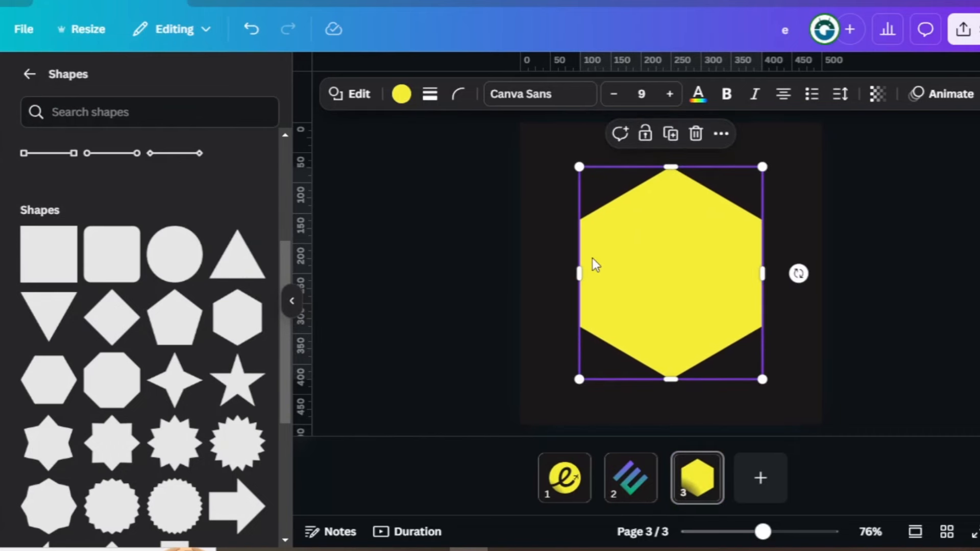
# - Duplicate the yellow hexagon and recolour the copy with the dark background colour
pyautogui.click(671, 135)
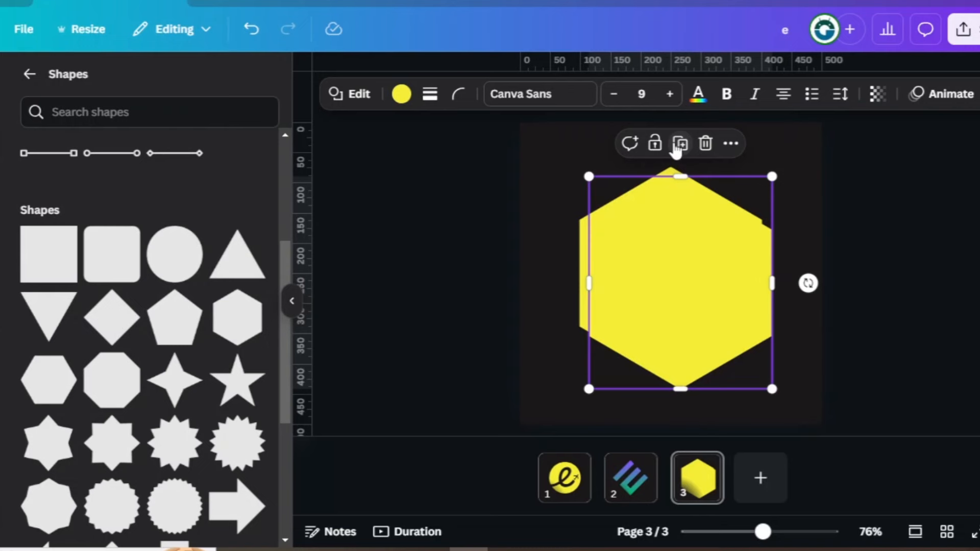
pyautogui.click(400, 94)
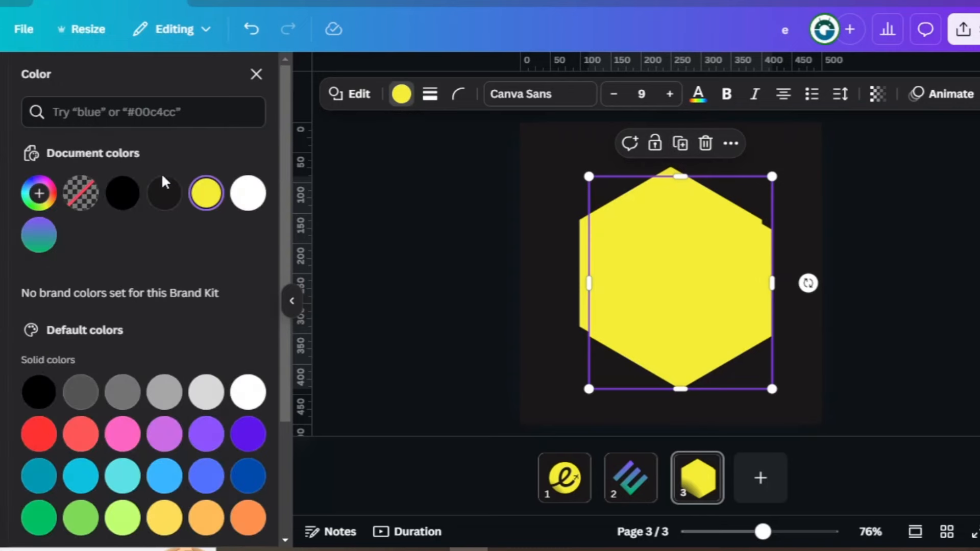
pyautogui.click(164, 193)
# - Shrink the dark hexagon and centre it inside the yellow one to form a thick hexagonal ring
pyautogui.moveTo(774, 391); pyautogui.dragTo(717, 324)
pyautogui.moveTo(649, 259); pyautogui.dragTo(664, 275)
pyautogui.moveTo(612, 207); pyautogui.dragTo(626, 217)
pyautogui.moveTo(662, 272); pyautogui.dragTo(665, 276)
pyautogui.press('Escape')
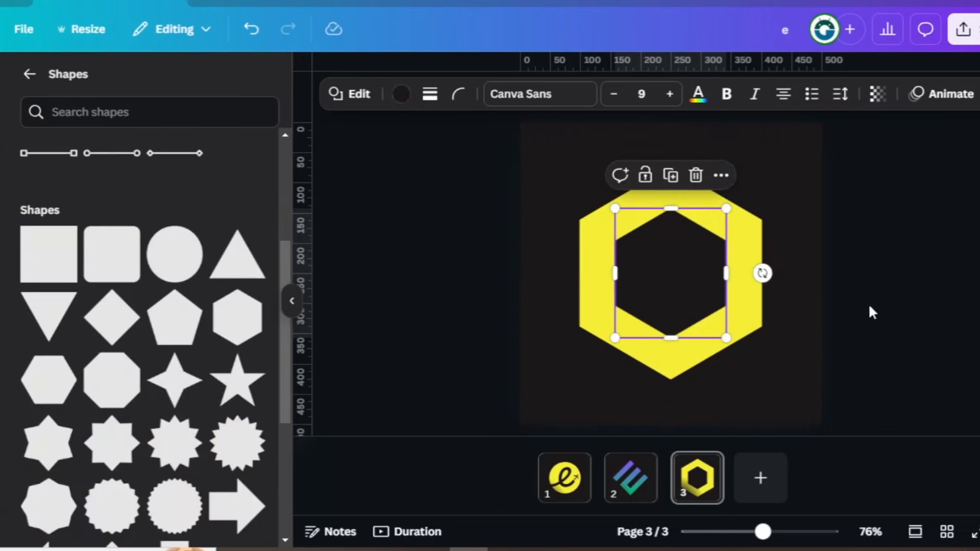
pyautogui.press('Escape')
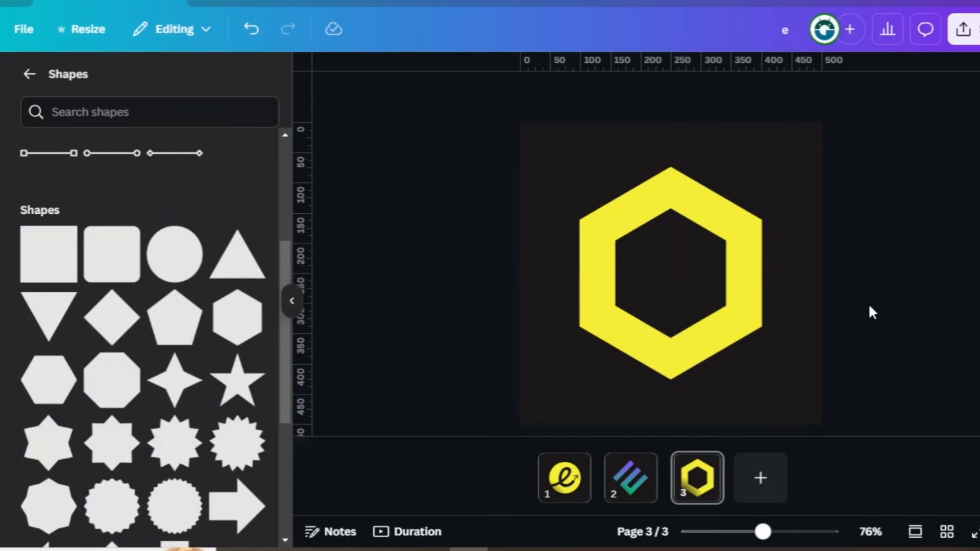
# - Insert a yellow square, narrow it to a thin vertical bar taller than the hexagon, and centre it over the ring
pyautogui.click(48, 255)
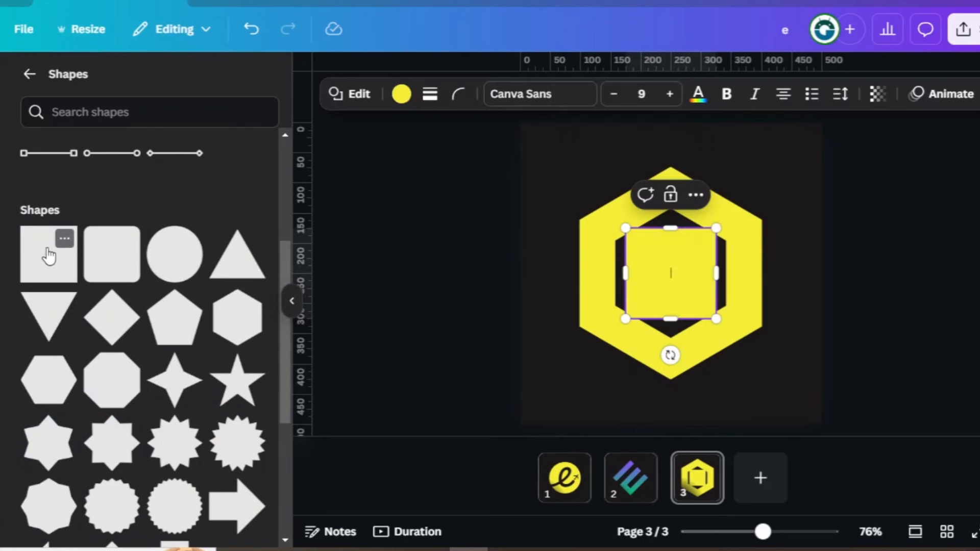
pyautogui.moveTo(627, 270); pyautogui.dragTo(703, 279)
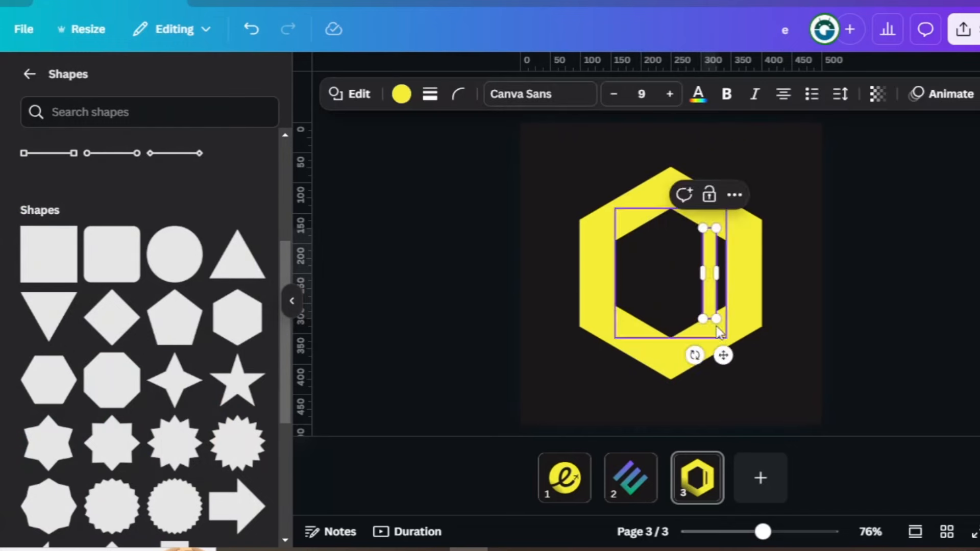
pyautogui.moveTo(708, 318); pyautogui.dragTo(709, 409)
pyautogui.moveTo(709, 221); pyautogui.dragTo(713, 197)
pyautogui.moveTo(752, 316); pyautogui.dragTo(715, 294)
pyautogui.moveTo(676, 174); pyautogui.dragTo(677, 153)
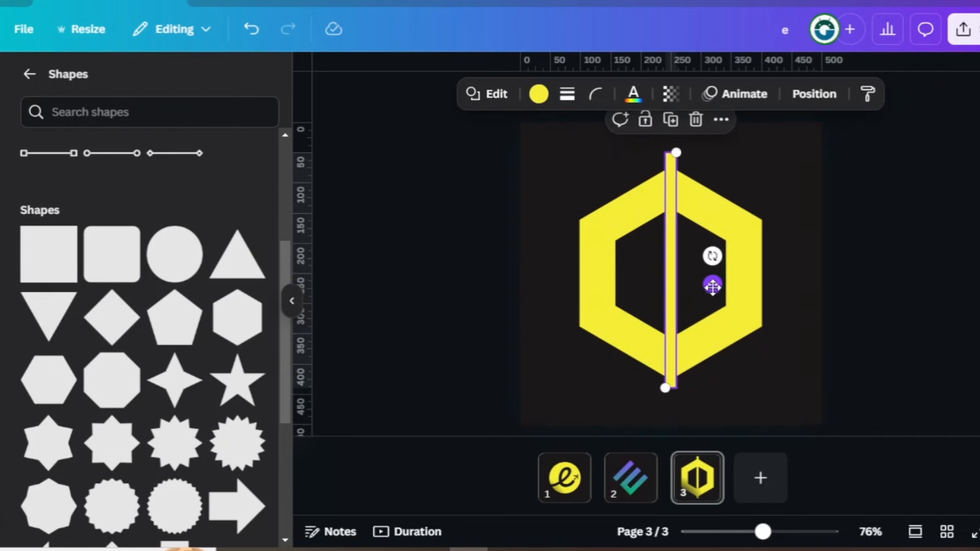
# - Recolour the thin vertical bar with the dark background colour to split the hexagonal ring into two halves
pyautogui.click(538, 94)
pyautogui.click(164, 193)
pyautogui.click(432, 236)
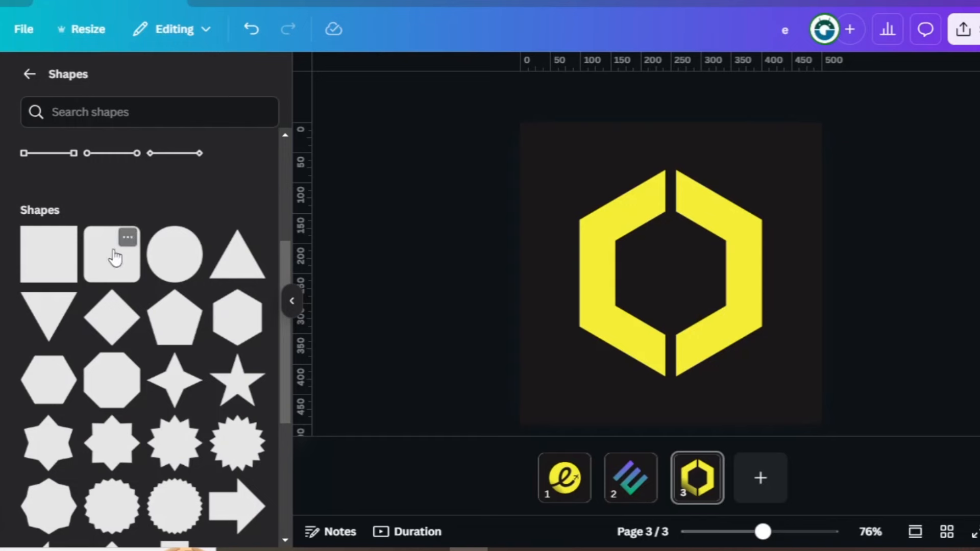
# - Build two matching horizontal yellow bars of the ring's thickness, reaching inward from the ring's left and right sides to the central gap
pyautogui.click(49, 257)
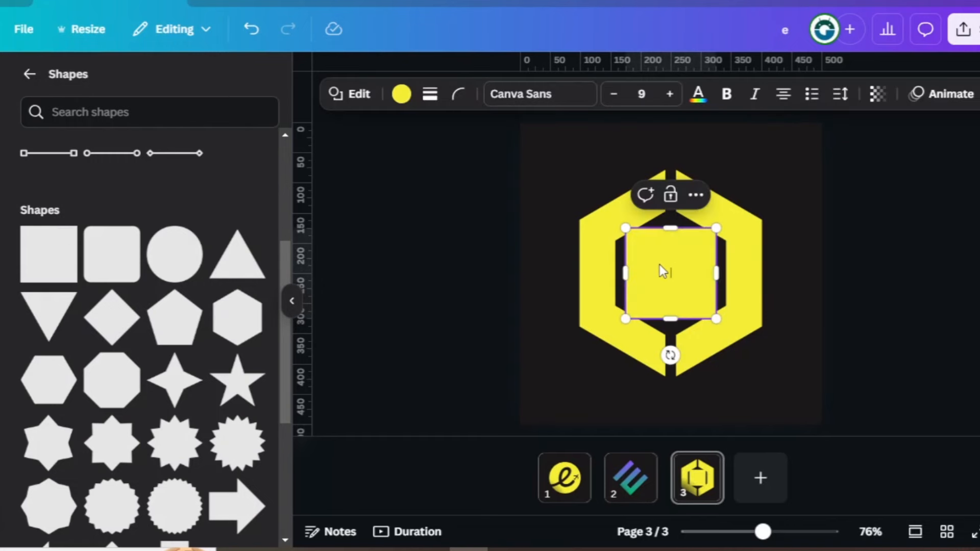
pyautogui.moveTo(659, 265); pyautogui.dragTo(618, 280)
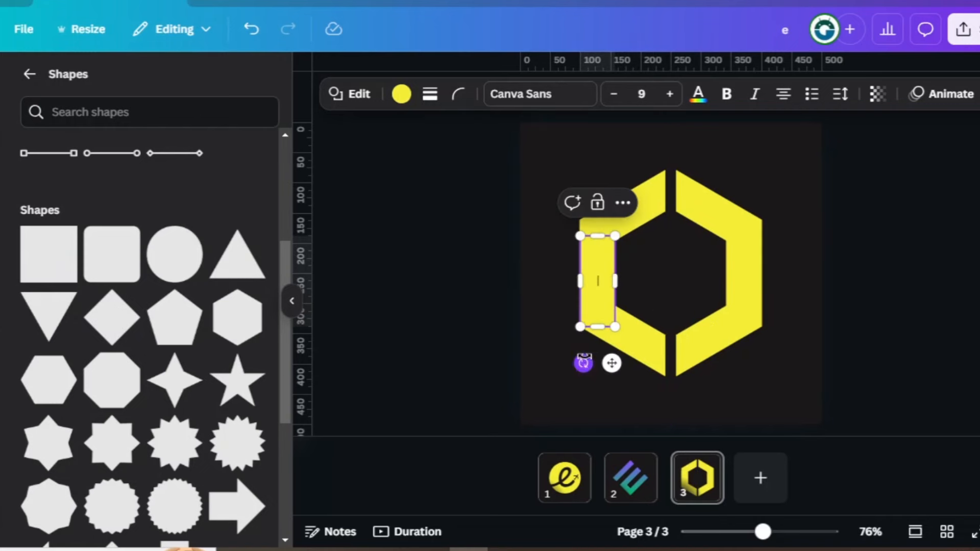
pyautogui.moveTo(583, 362); pyautogui.dragTo(621, 273)
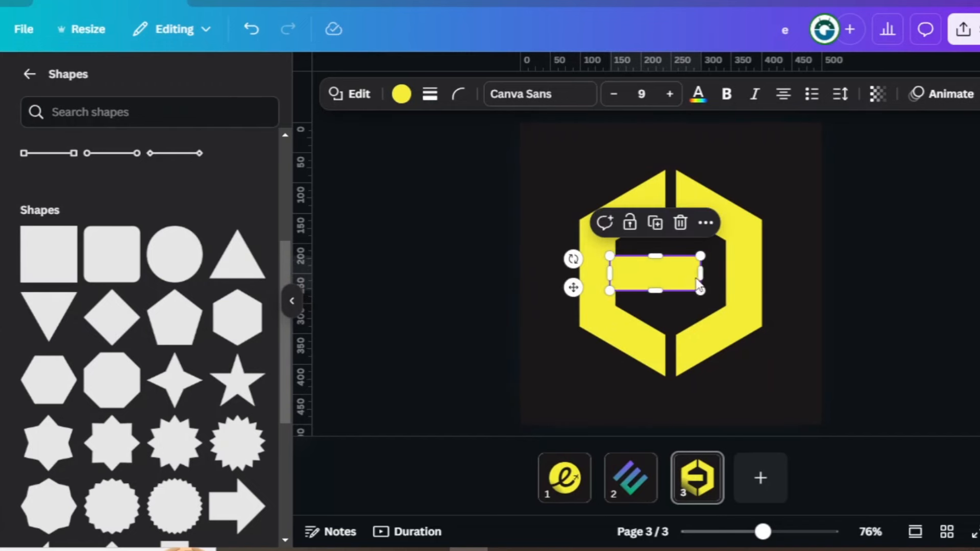
pyautogui.moveTo(700, 275)
pyautogui.mouseDown()
pyautogui.moveTo(665, 276)
pyautogui.moveTo(702, 271)
pyautogui.mouseUp()
pyautogui.click(636, 225)
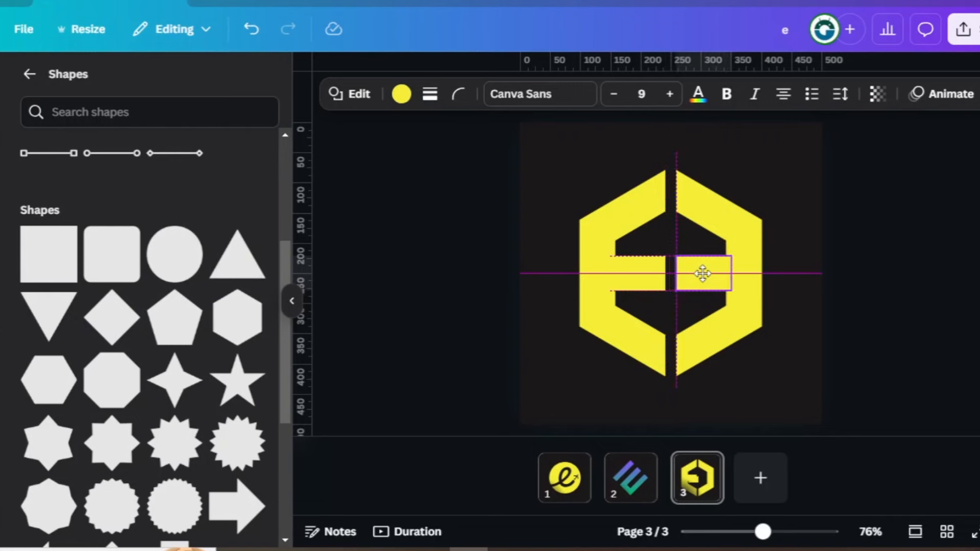
pyautogui.click(803, 280)
# - Fill the large hexagon with the 90° linear gradient from #0cc0df to #ffde59
pyautogui.click(678, 197)
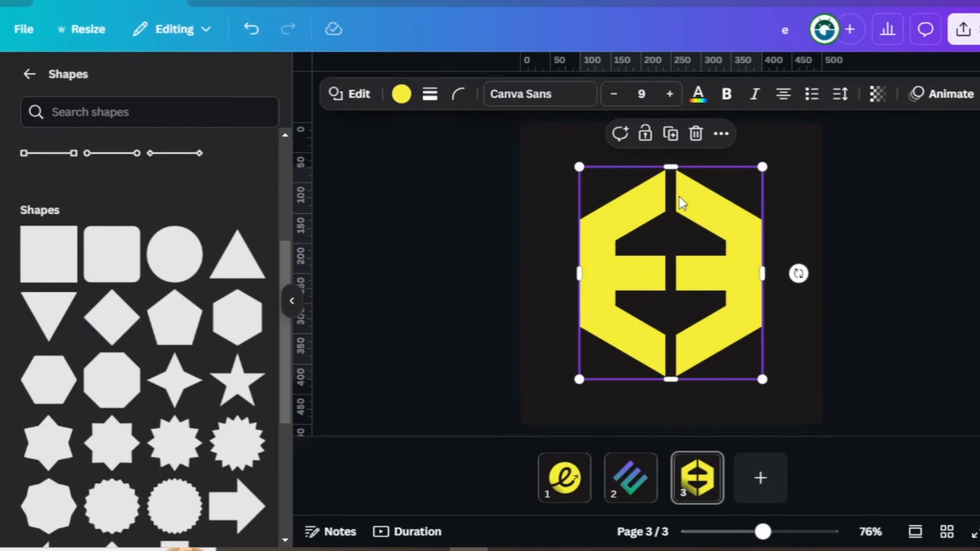
pyautogui.click(402, 94)
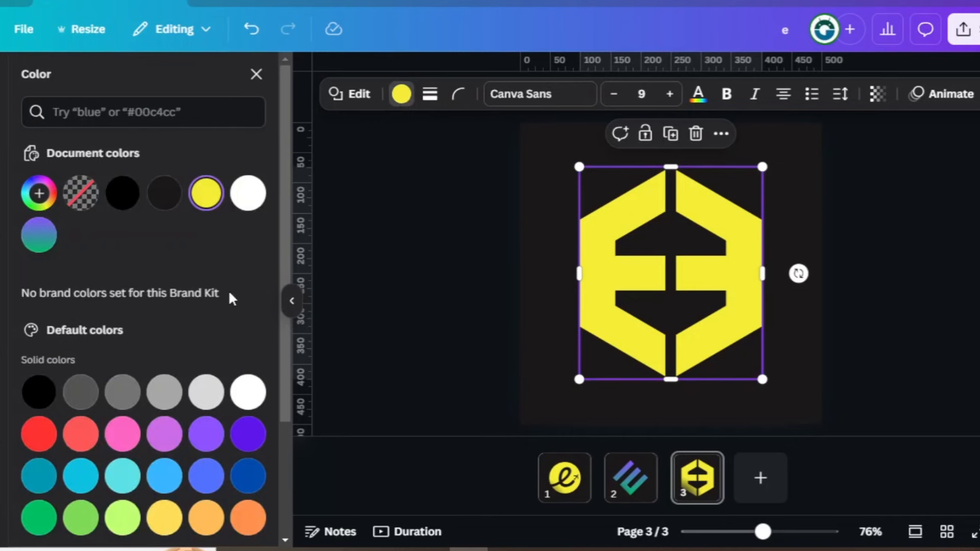
pyautogui.scroll(-3, 229, 294)
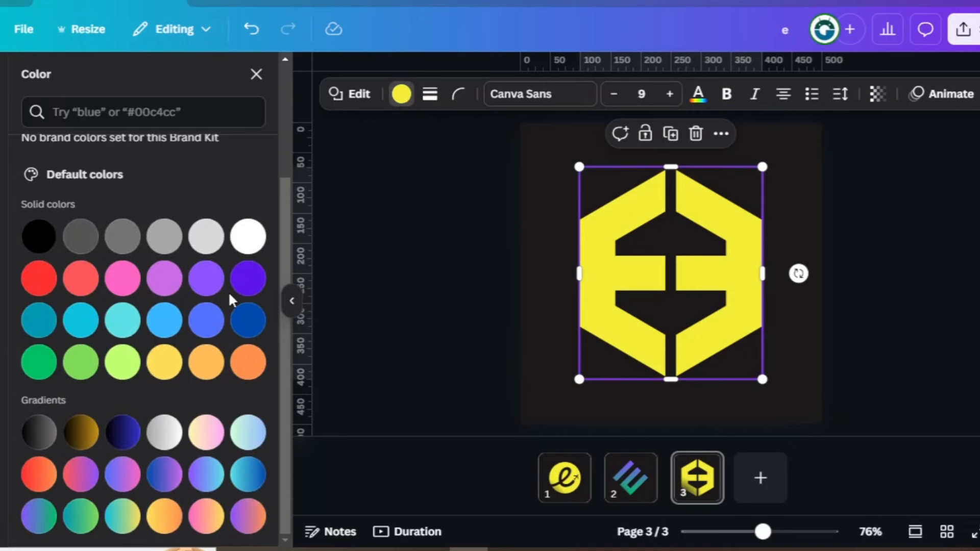
pyautogui.click(122, 517)
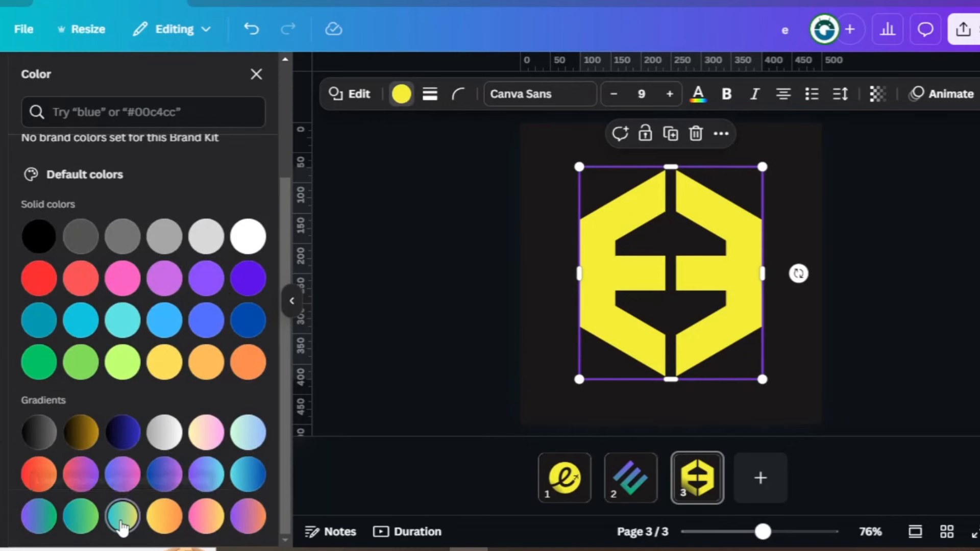
# - Recolour the right horizontal bar with the yellow-green sampled from the adjoining right side of the gradient hexagon
pyautogui.click(679, 275)
pyautogui.scroll(3, 127, 281)
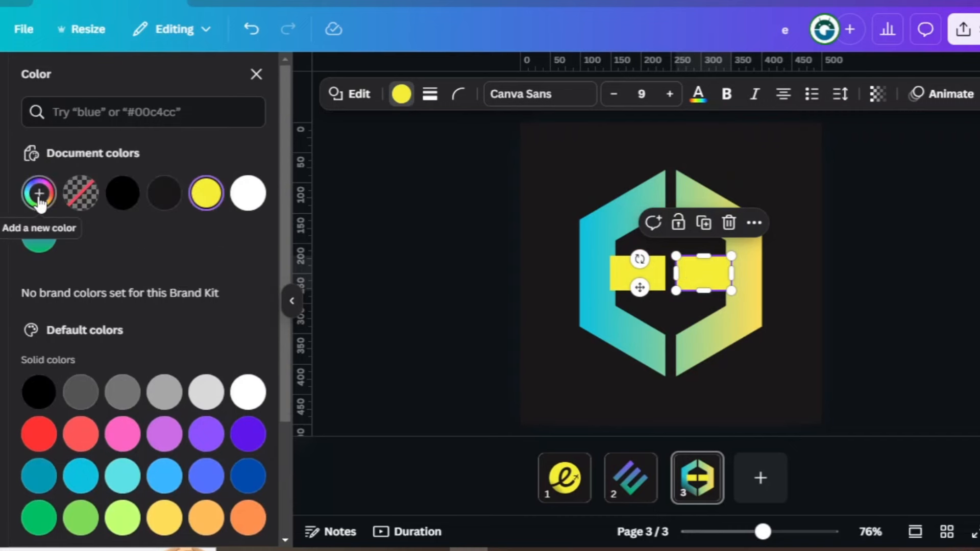
pyautogui.click(38, 194)
pyautogui.click(238, 394)
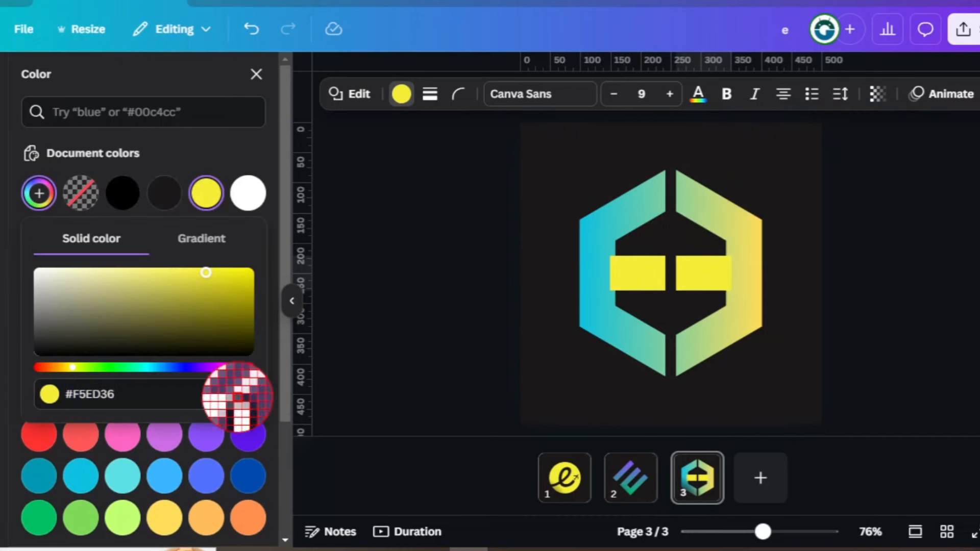
pyautogui.click(732, 255)
pyautogui.click(873, 266)
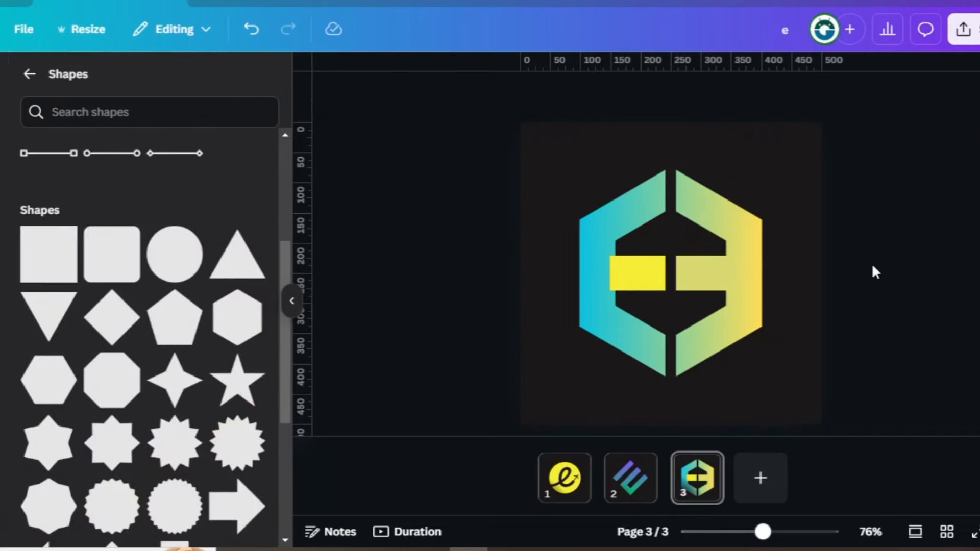
# - Recolour the left horizontal bar with the turquoise sampled from the adjoining left side of the gradient hexagon
pyautogui.click(640, 275)
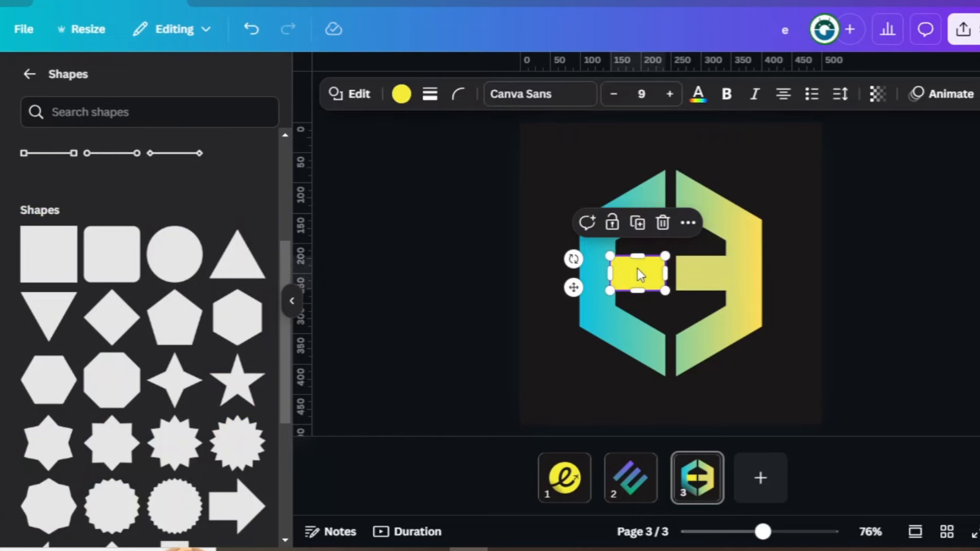
pyautogui.click(399, 97)
pyautogui.click(38, 194)
pyautogui.click(238, 400)
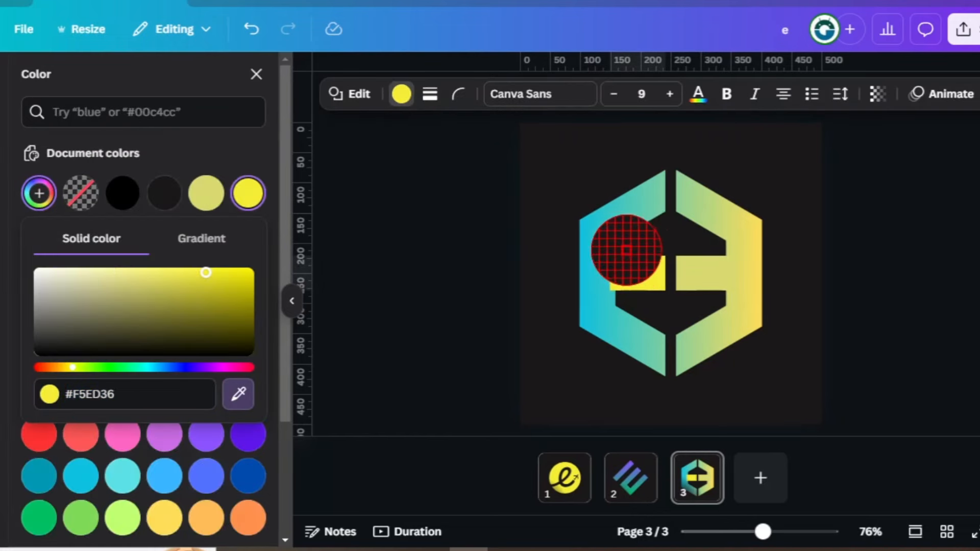
pyautogui.click(609, 245)
pyautogui.click(873, 266)
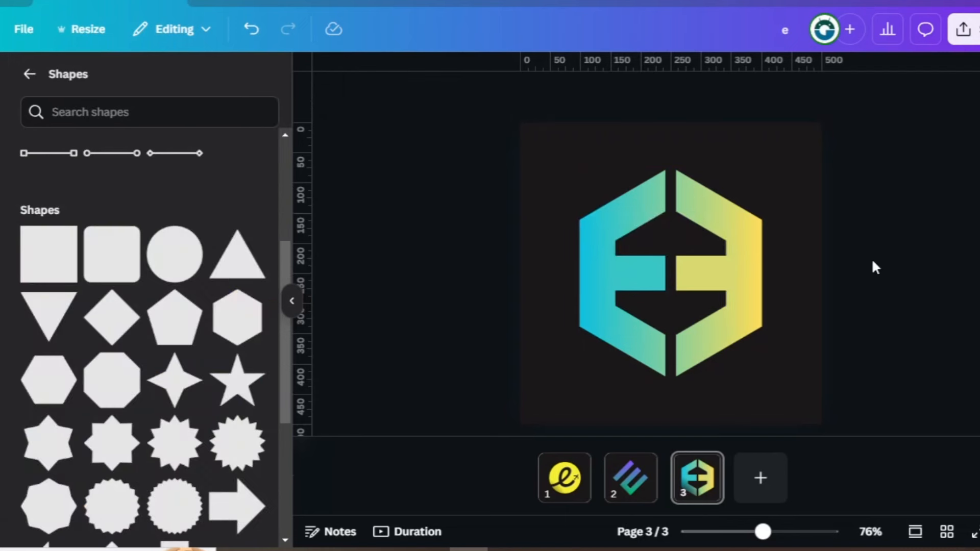